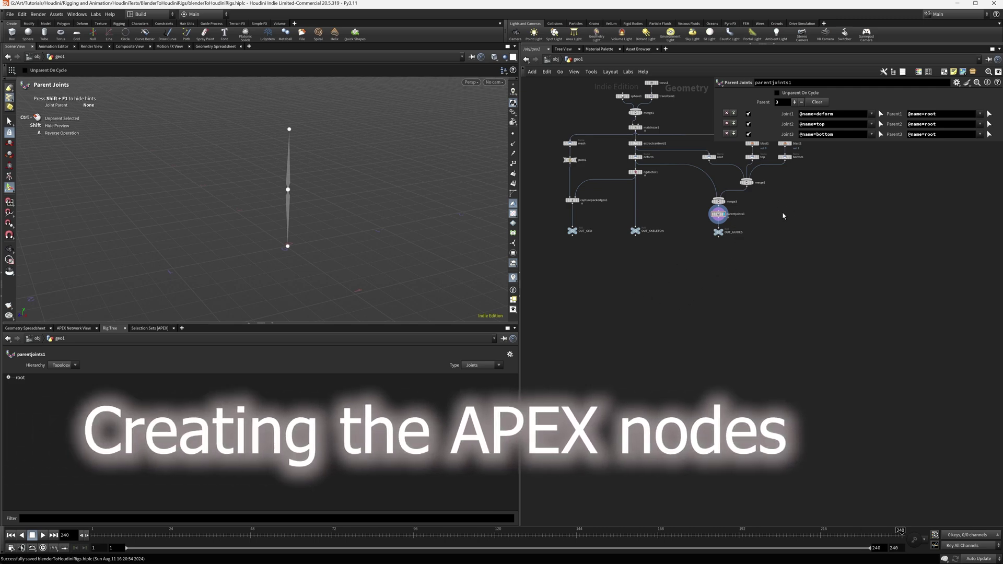
- Move the three output nulls plus merge3 and parentjoints1 lower to make room in the network
left_click_drag(555, 220, 759, 272)
left_click_drag(721, 234, 721, 248)
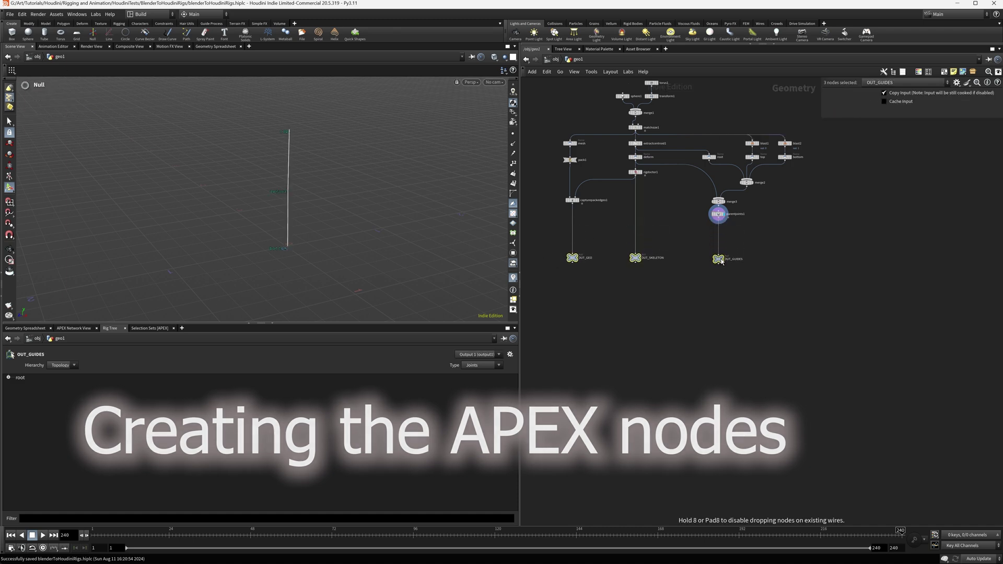
left_click_drag(692, 195, 720, 212)
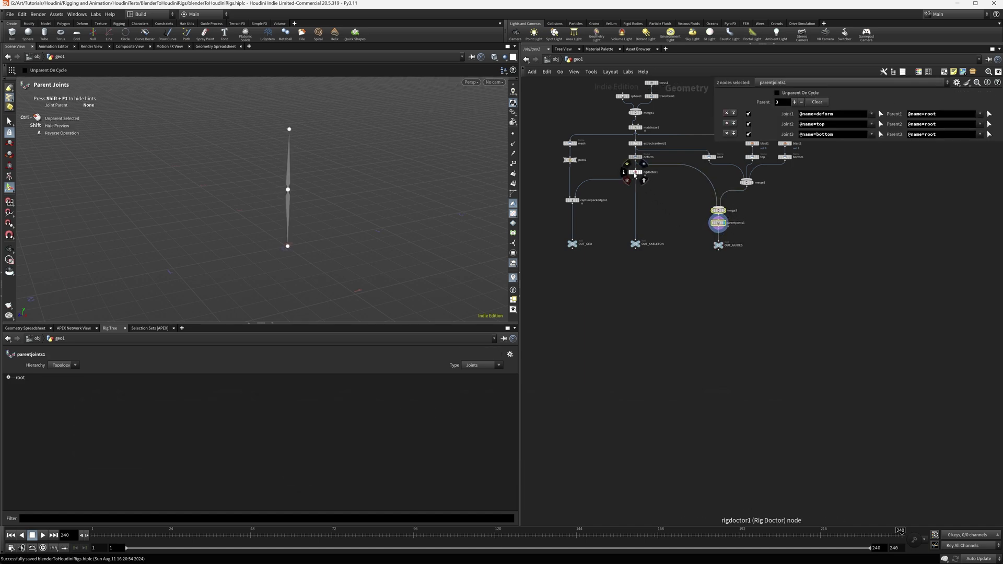
- Insert a Rig Doctor node between merge2 and merge3 and enable Initialize Transforms on it
scroll(642, 157, "up", 3)
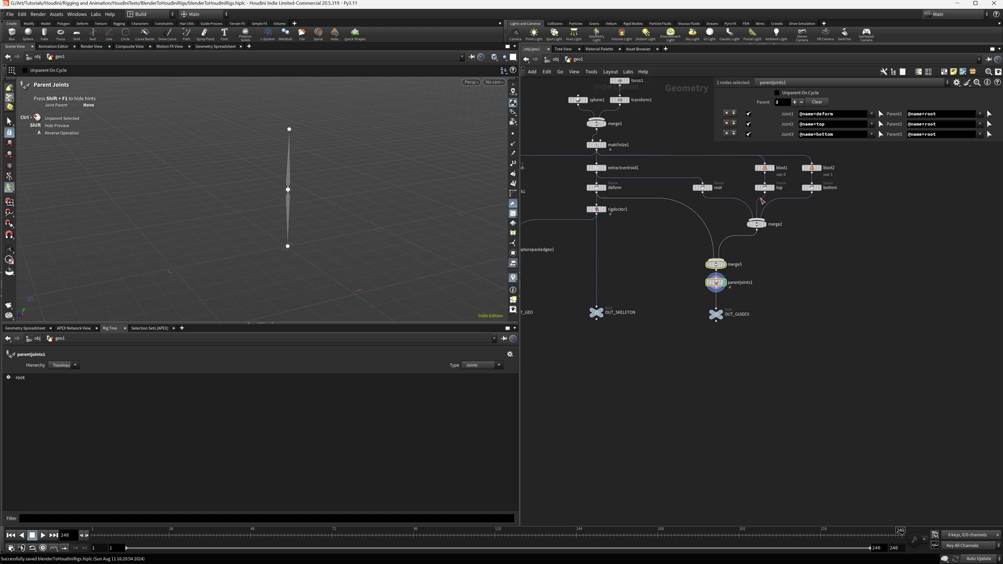
middle_click_drag(770, 265, 770, 259)
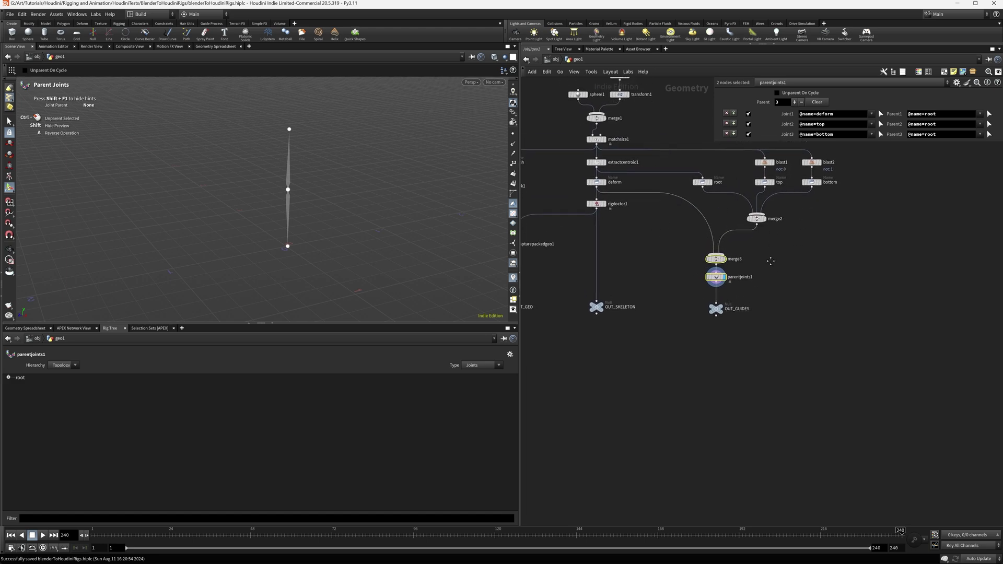
left_click(773, 242)
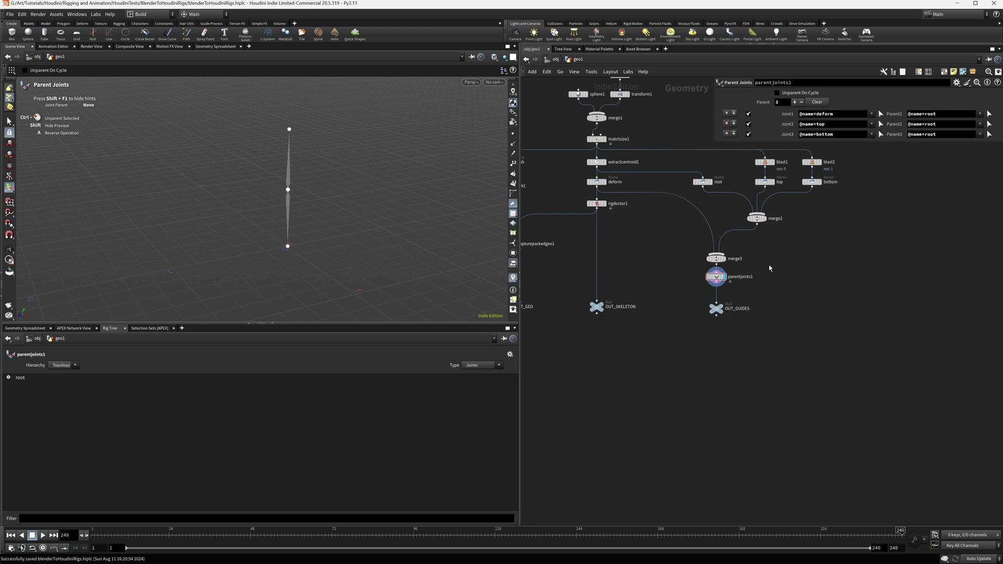
key("Tab")
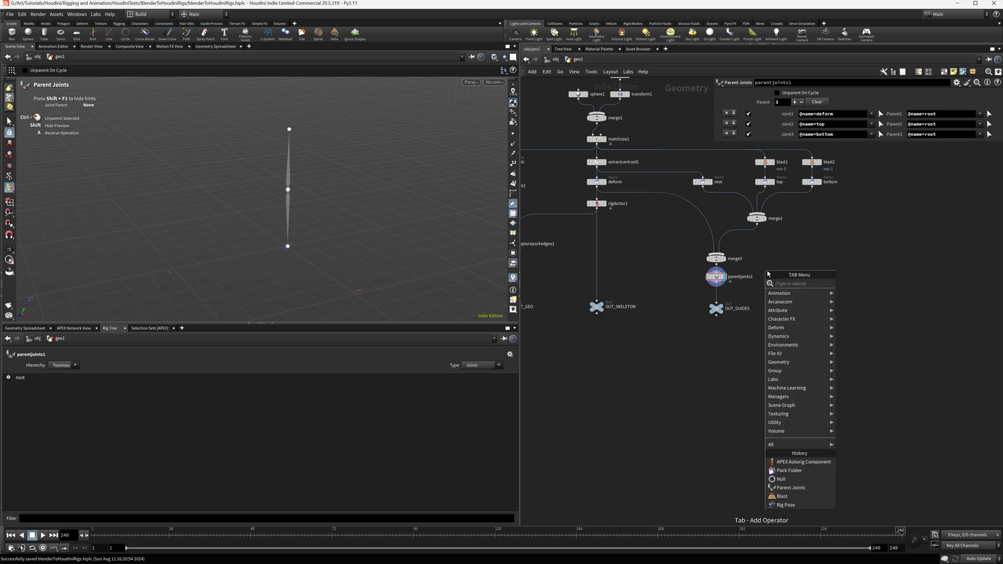
type("rig do")
key("Return")
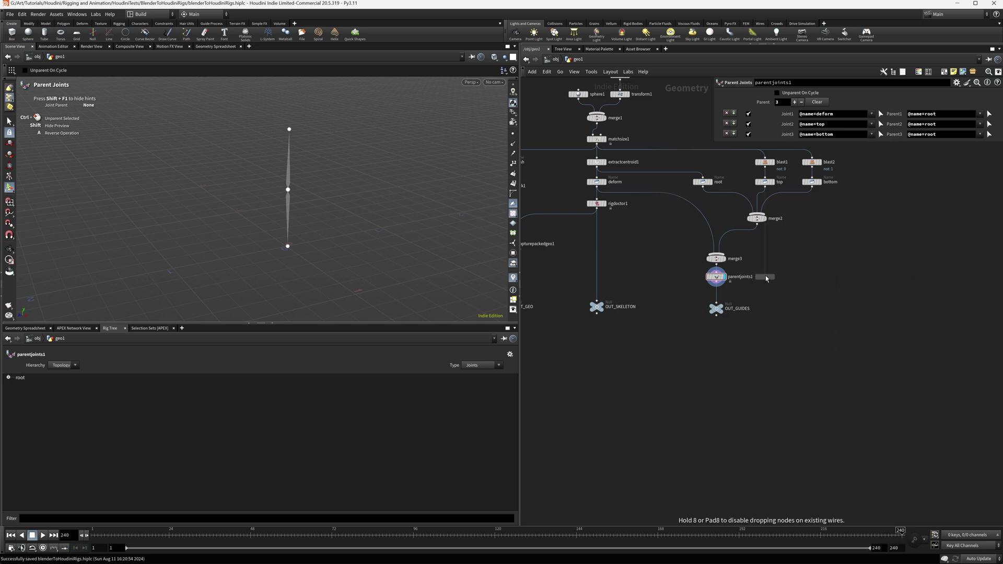
left_click(732, 236)
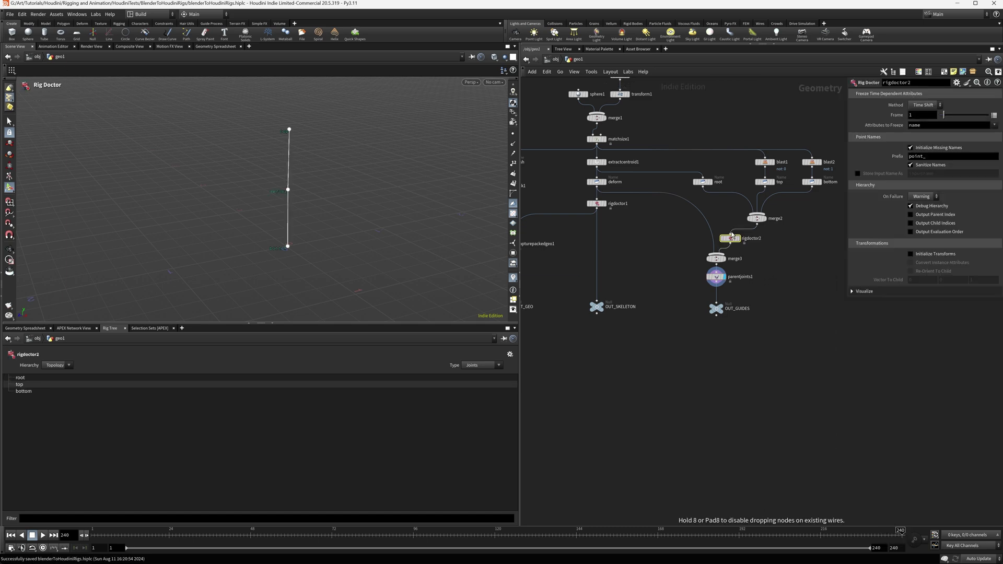
left_click(923, 254)
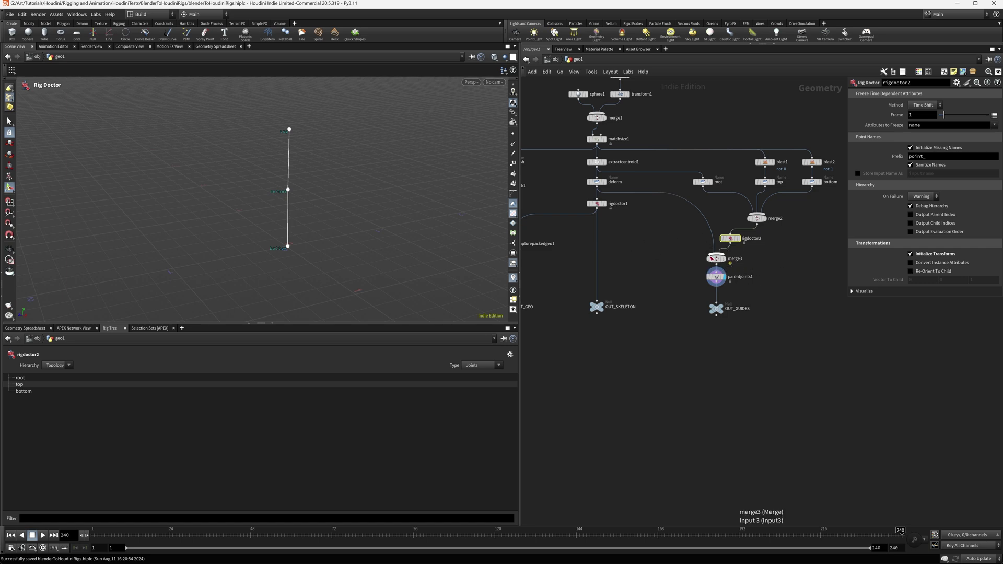
- Rewire merge3 so it takes its skeleton input from rigdoctor1 instead of the deform node
mouse_move(720, 262)
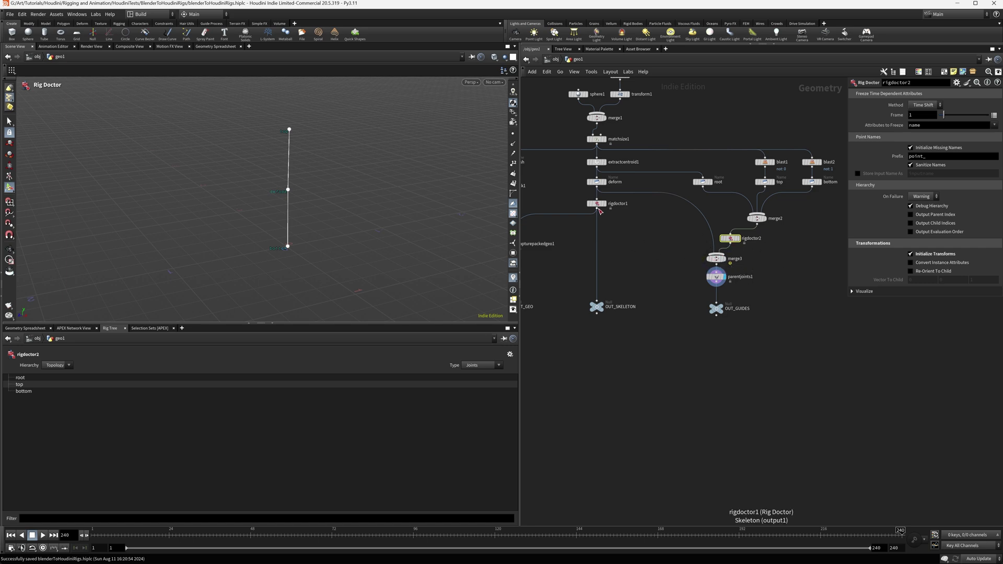
mouse_move(597, 209)
left_mouse_down()
mouse_move(617, 219)
mouse_move(598, 210)
left_mouse_up()
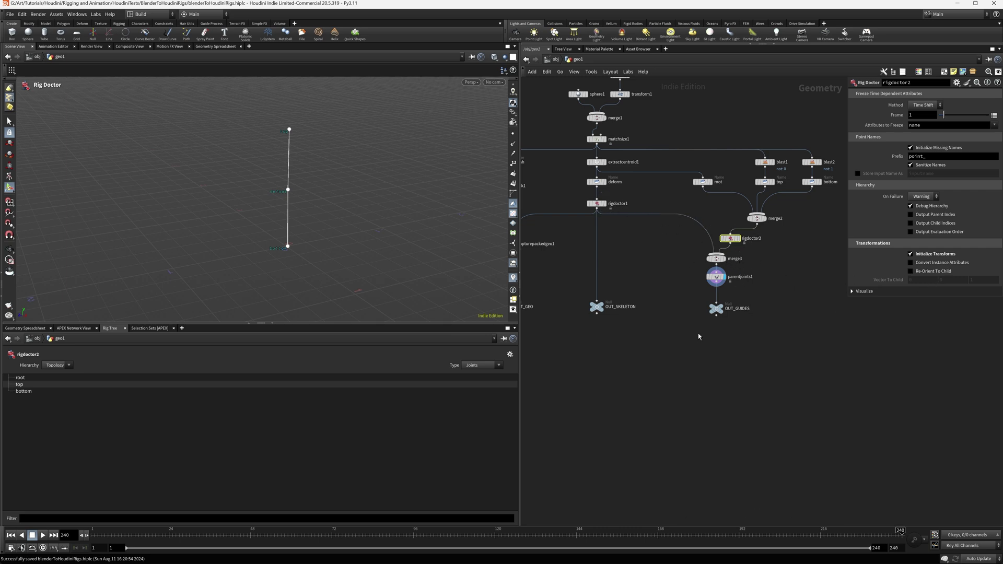
- Add a Pack Folder node, feed it OUT_GEO, OUT_SKELETON and OUT_GUIDES, and display it in the viewport
middle_click_drag(698, 338, 717, 307)
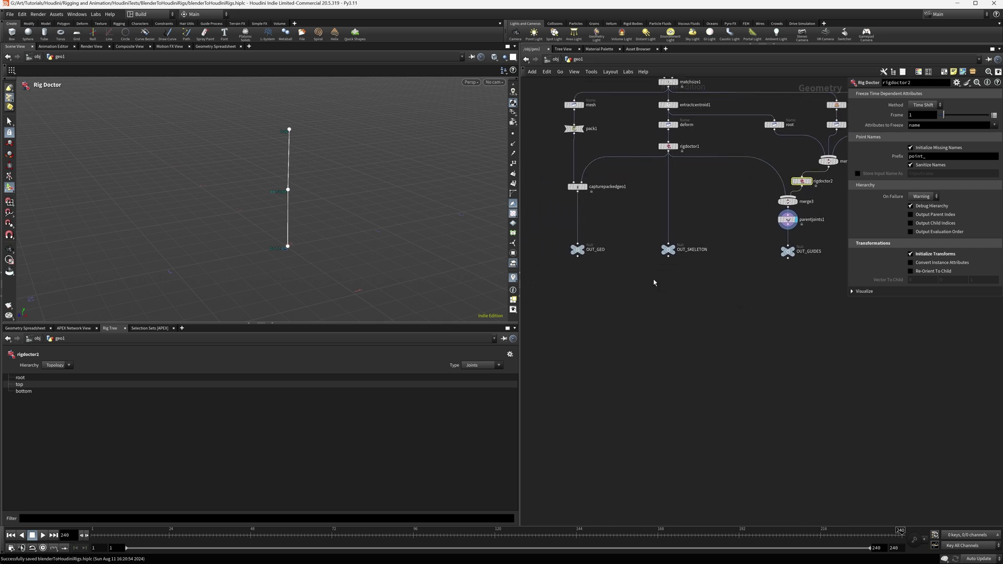
left_click_drag(553, 233, 828, 289)
key("Tab")
type("packf")
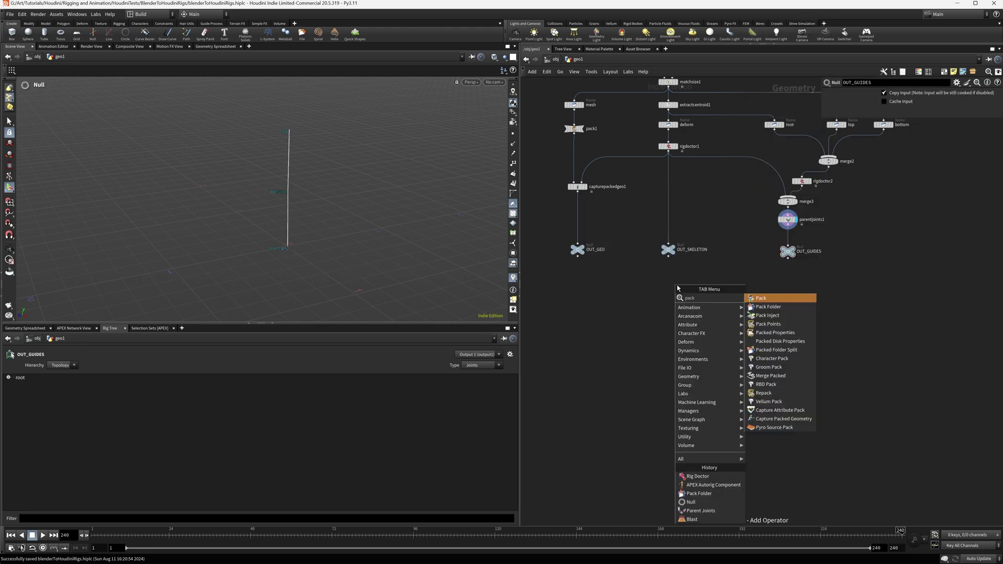
key("Return")
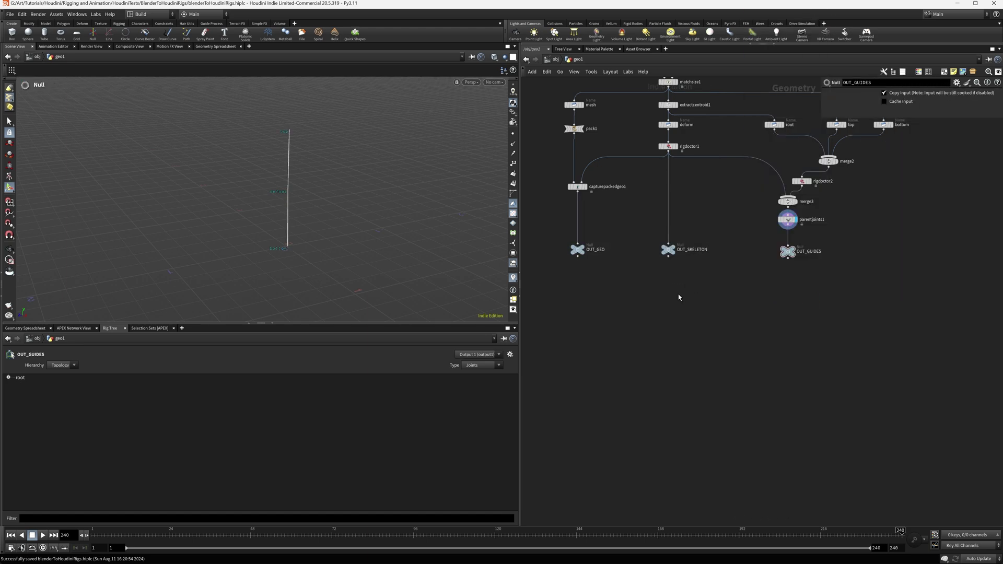
left_click(678, 295)
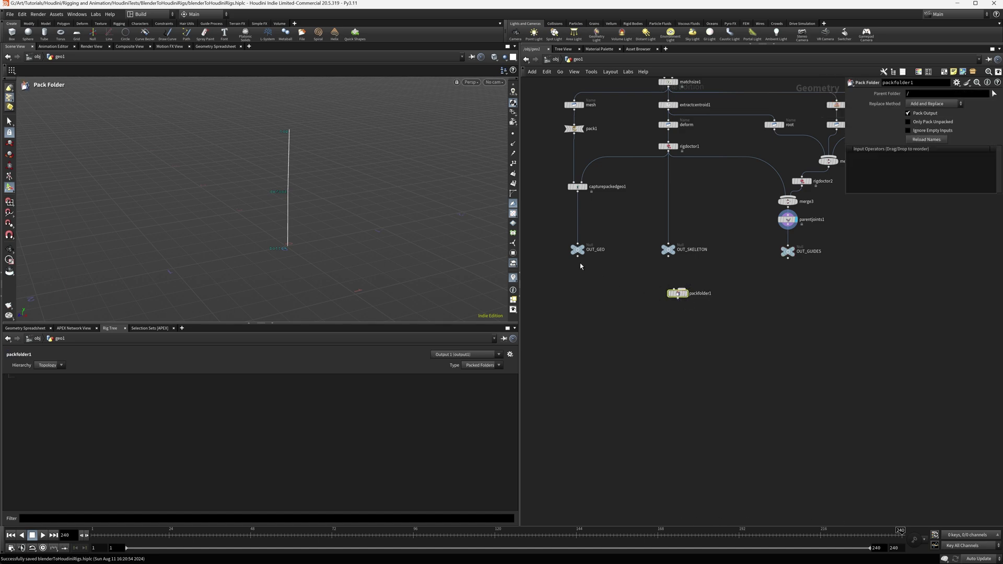
left_click_drag(578, 256, 679, 289)
left_click_drag(790, 258, 678, 289)
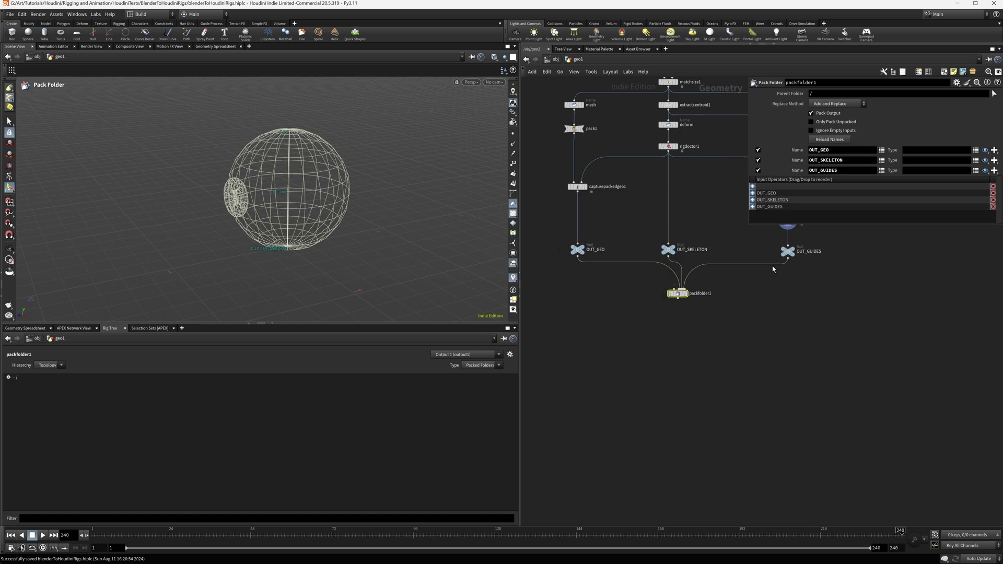
left_click(684, 295)
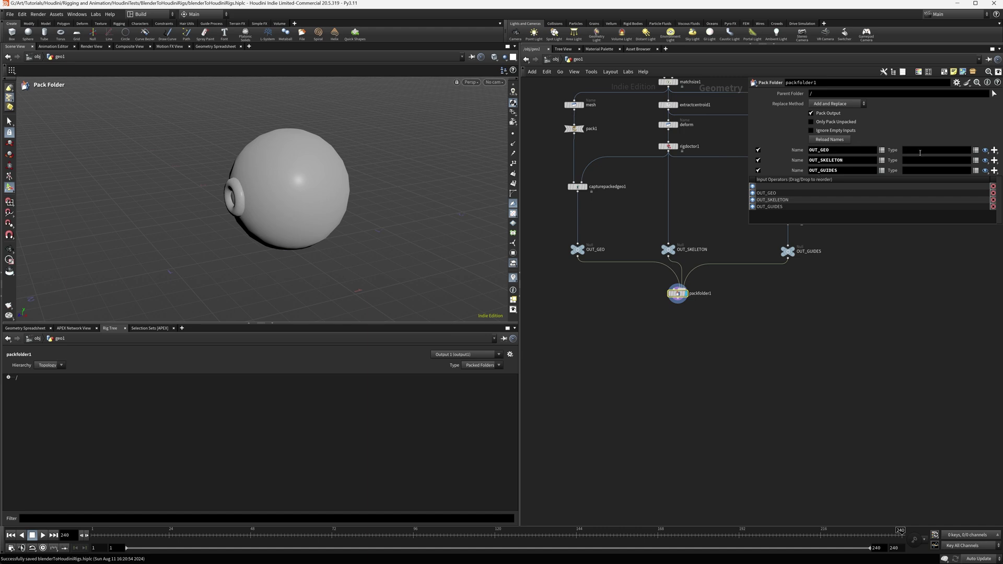
- Set the Pack Folder types to Shape for OUT_GEO and Skeleton for both OUT_SKELETON and OUT_GUIDES
left_click(975, 150)
left_click(966, 157)
left_click(976, 160)
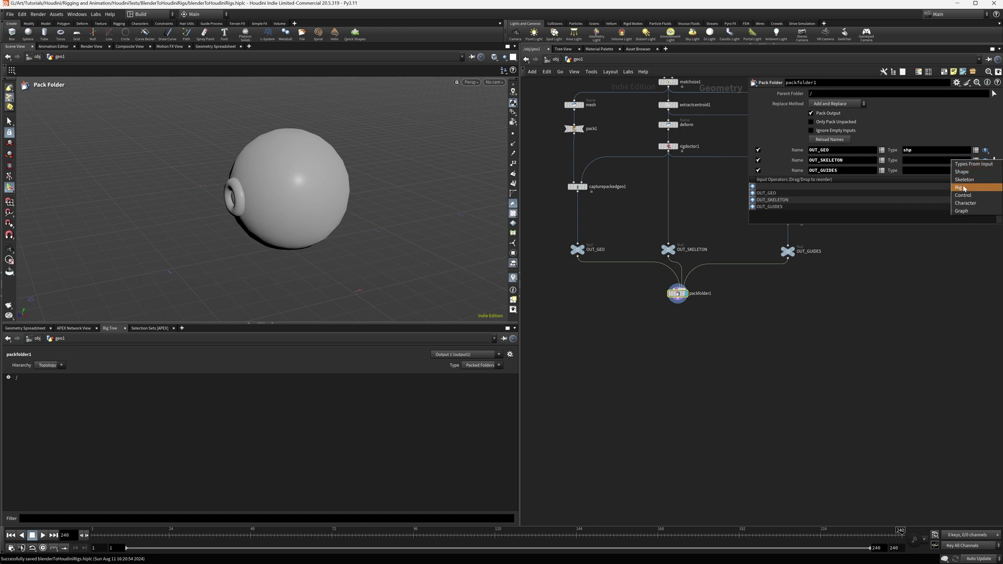
left_click(966, 179)
left_click(976, 171)
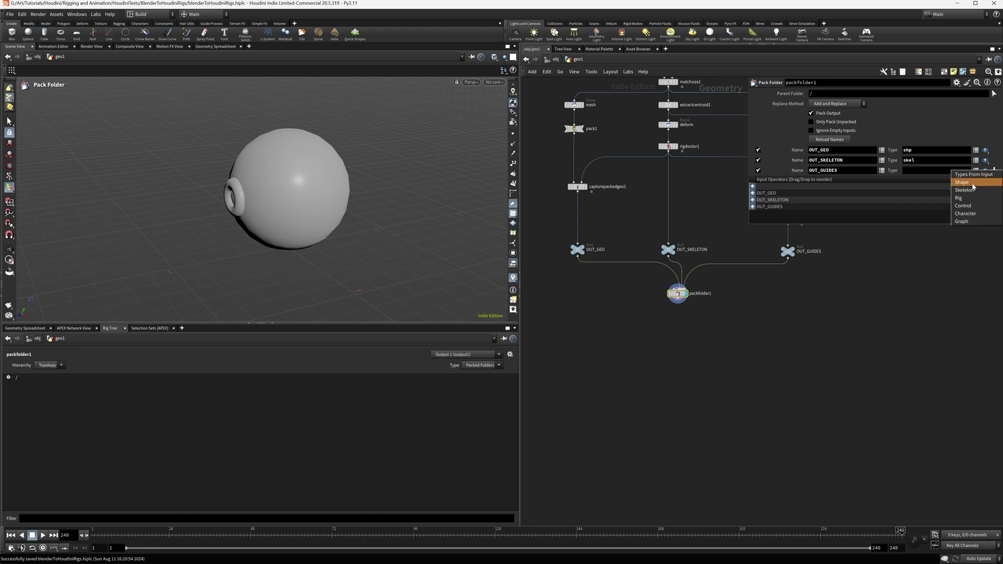
left_click(972, 190)
- Rename the three packed inputs as Base for the geometry, Base for the skeleton and Guides for the guides
left_click_drag(837, 152, 795, 151)
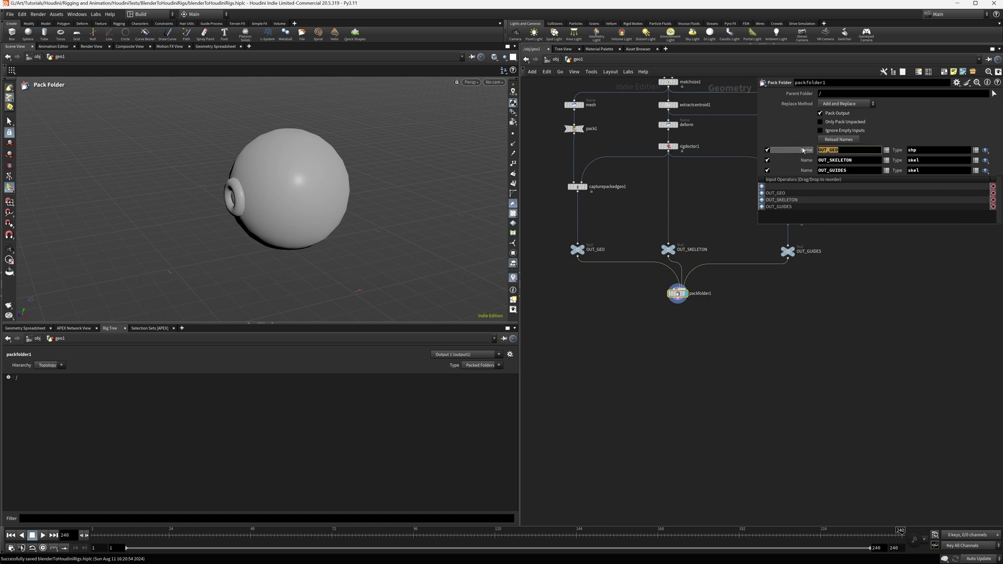
type("Base")
key("Tab")
key("Tab")
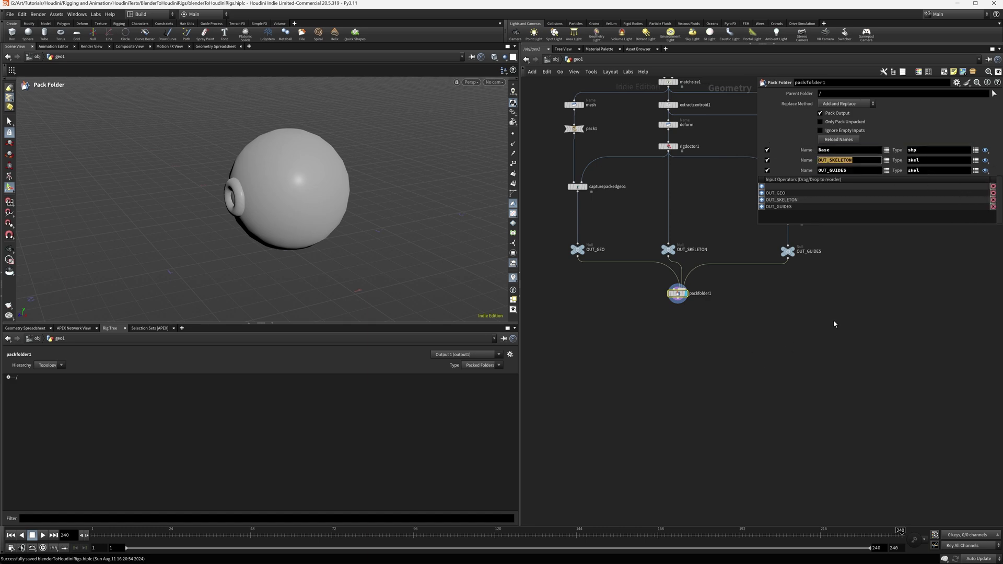
type("Base")
key("Tab")
key("Tab")
type("Guides")
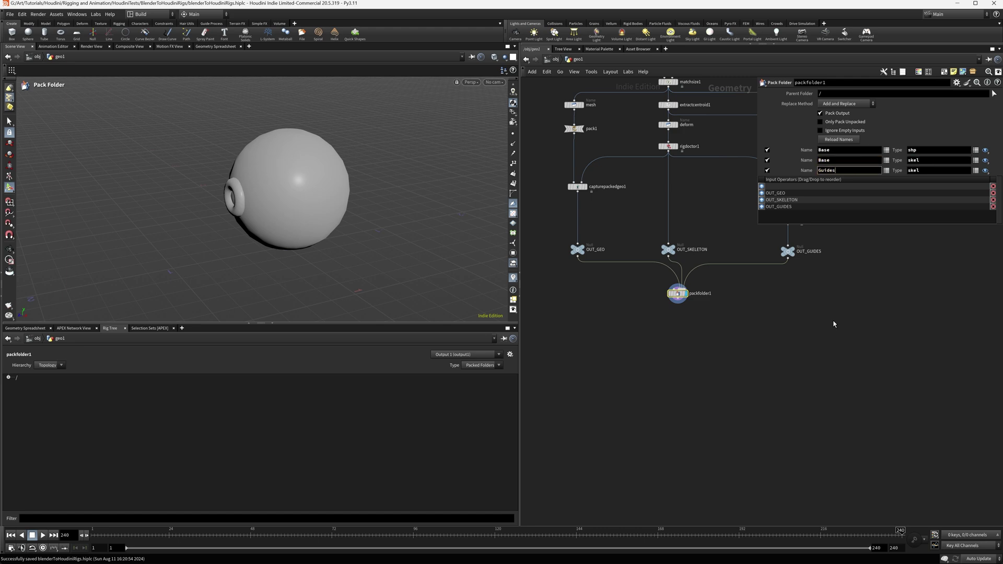
key("Return")
scroll(705, 335, "up", 4)
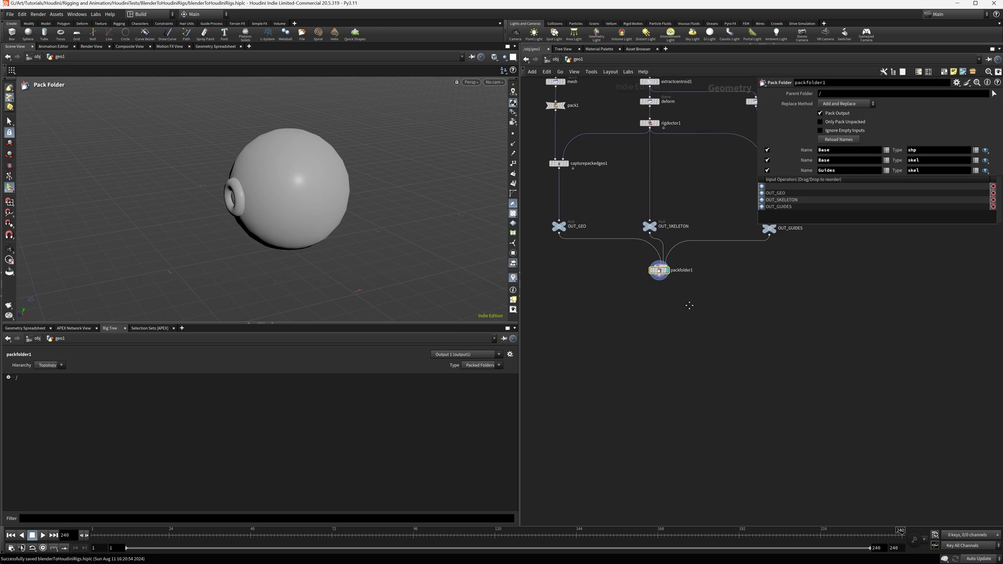
middle_click_drag(660, 304, 662, 292)
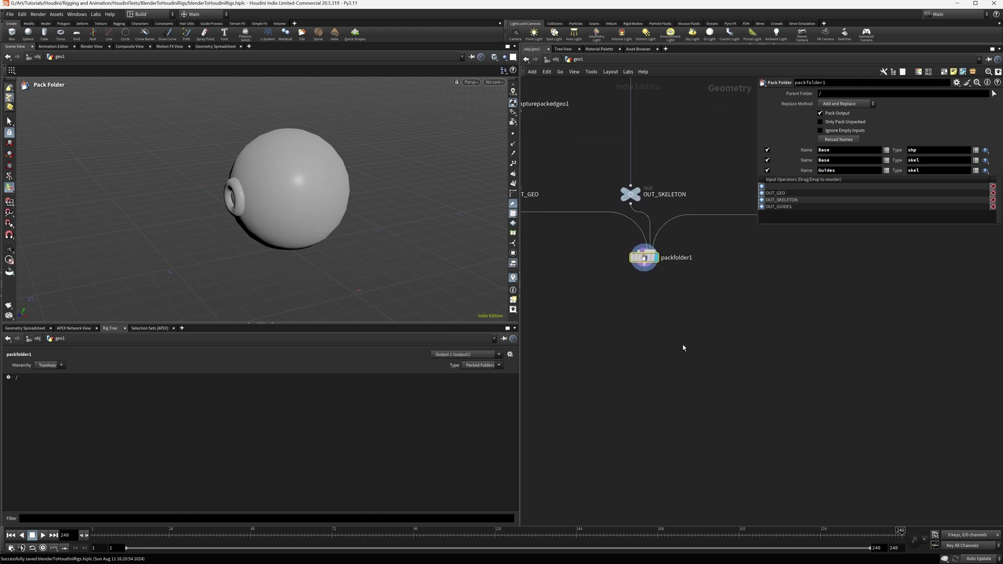
key("Tab")
type("apex aut")
key("Return")
left_click(658, 306)
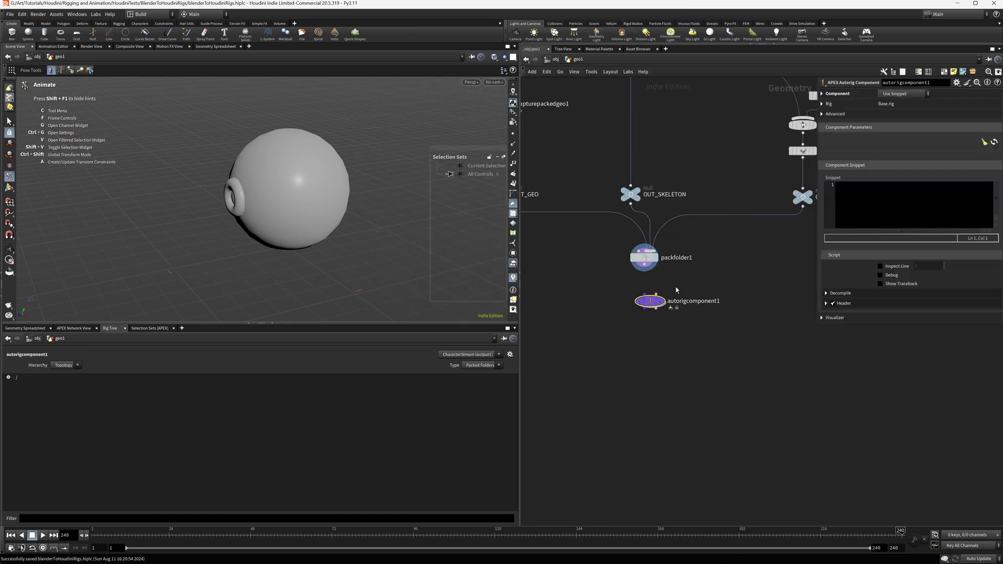
key("ctrl+x")
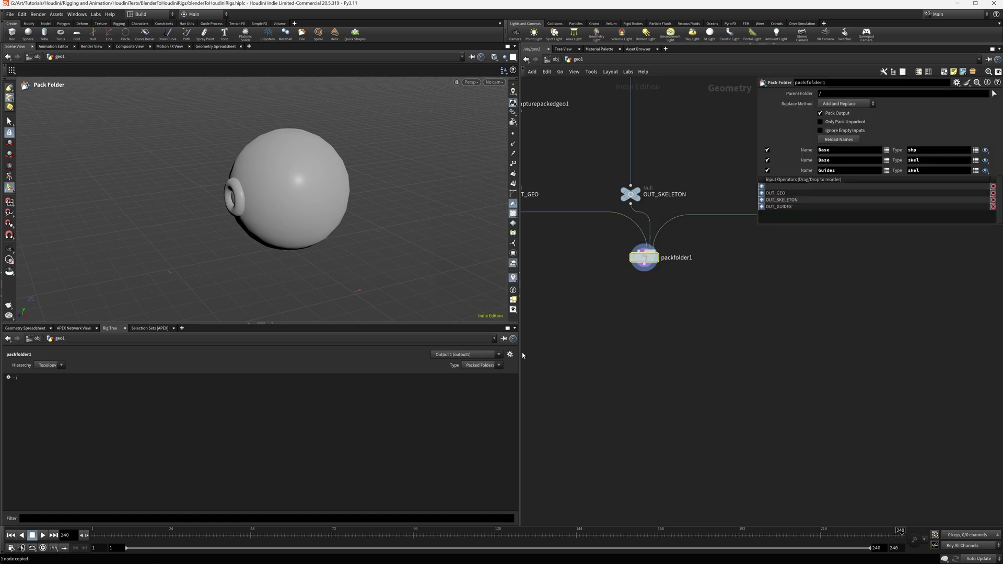
- Expand the packed folder root to show its contents, and add an APEX Autorig Component fed by packfolder1
left_click(9, 378)
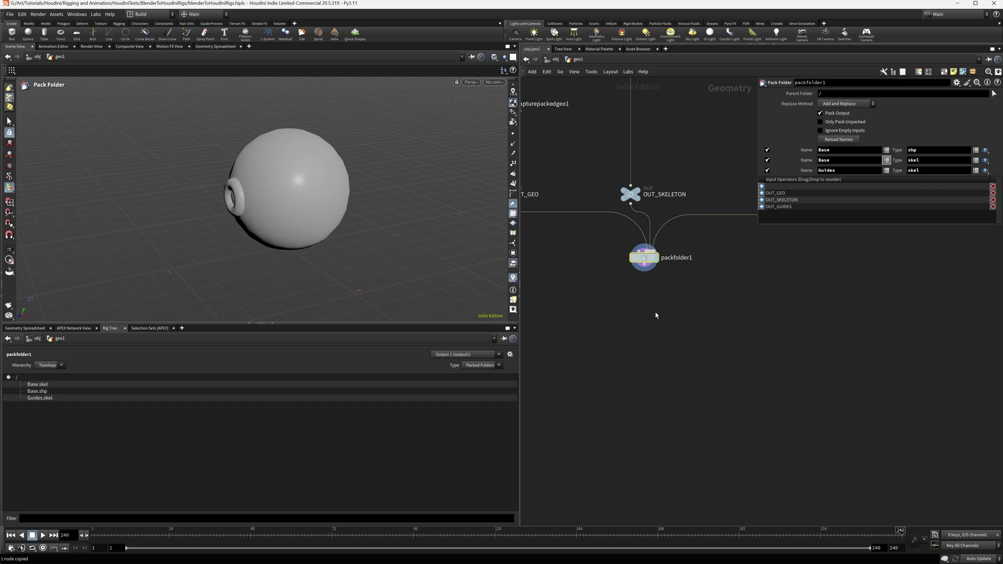
key("Tab")
type("auto")
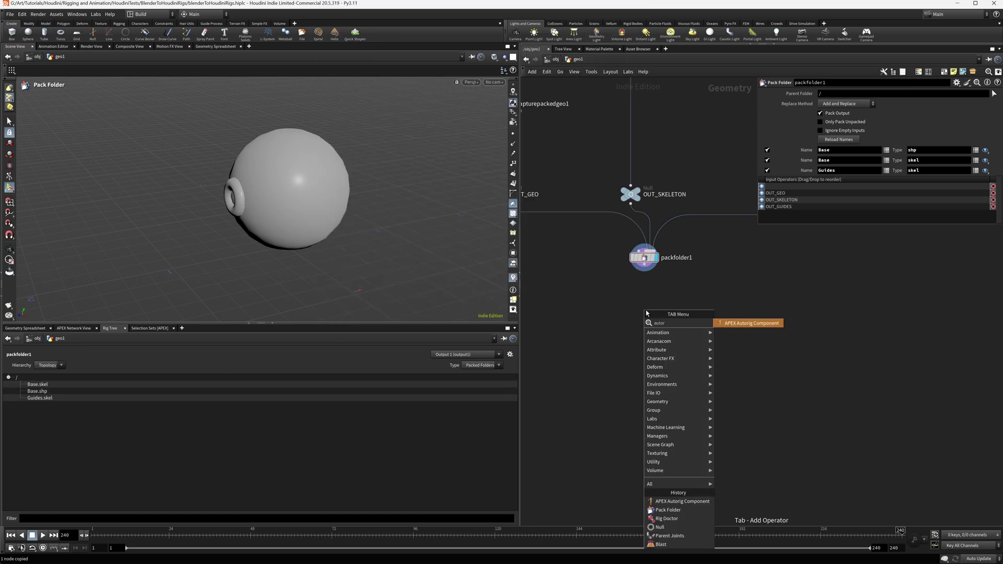
key("Return")
left_click(645, 310)
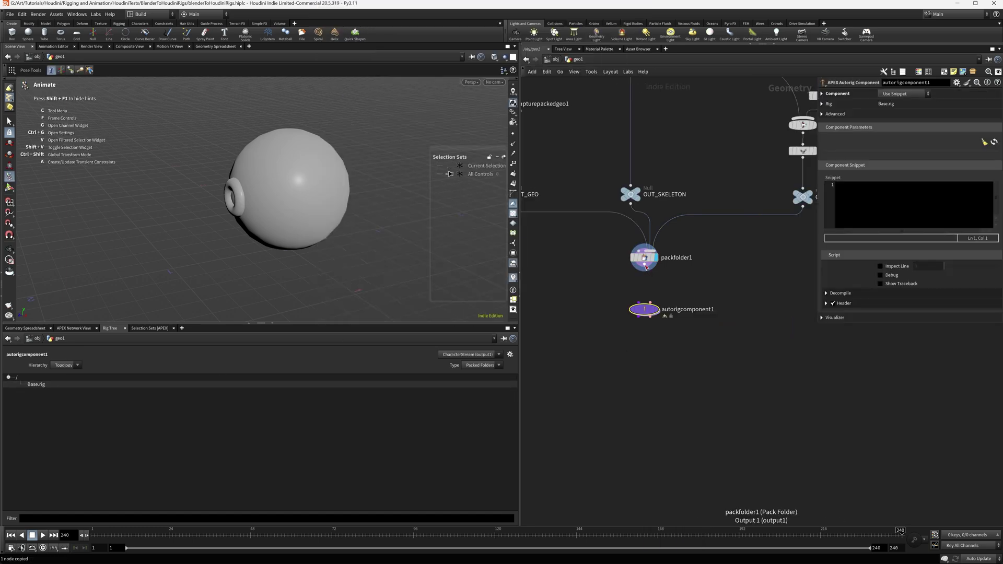
left_click_drag(640, 301, 653, 312)
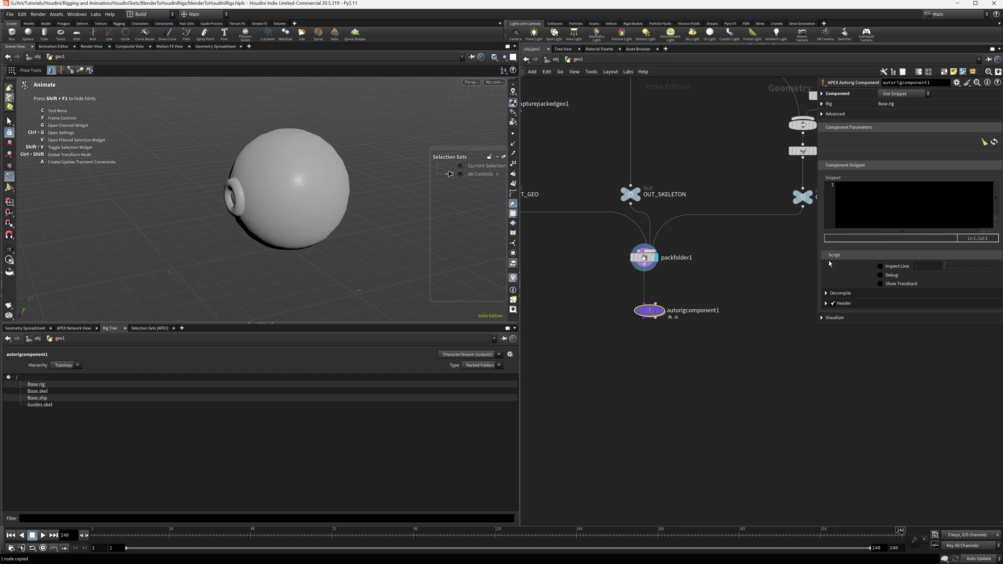
- Set the autorig node's component type to fktransform
left_click(902, 94)
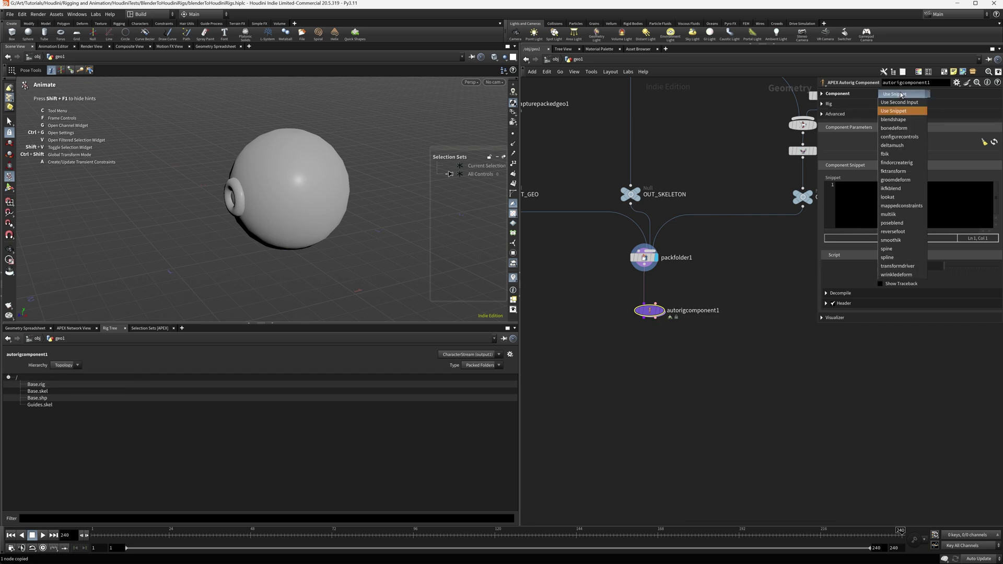
left_click(898, 172)
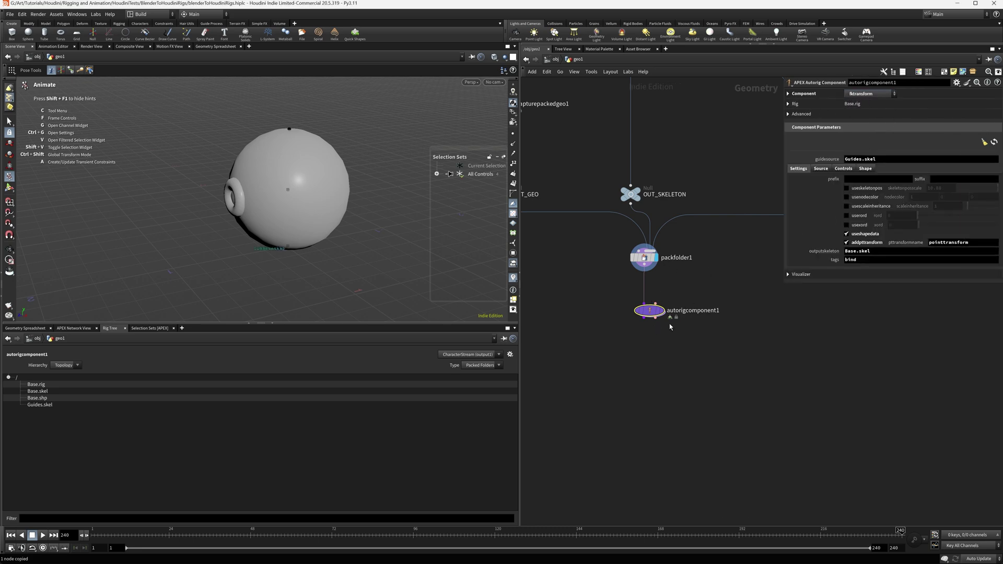
- Display the autorig component in the viewport and expand All Controls in the selection sets to list its controls
mouse_move(652, 318)
mouse_move(380, 193)
left_mouse_down("alt")
mouse_move(388, 205)
mouse_move(381, 197)
left_mouse_up("alt")
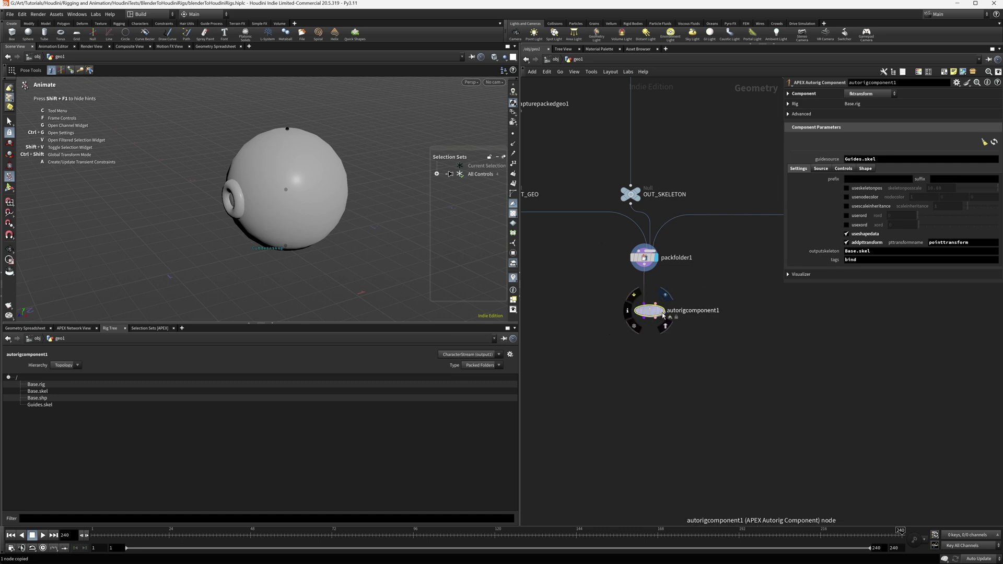
left_click(662, 312)
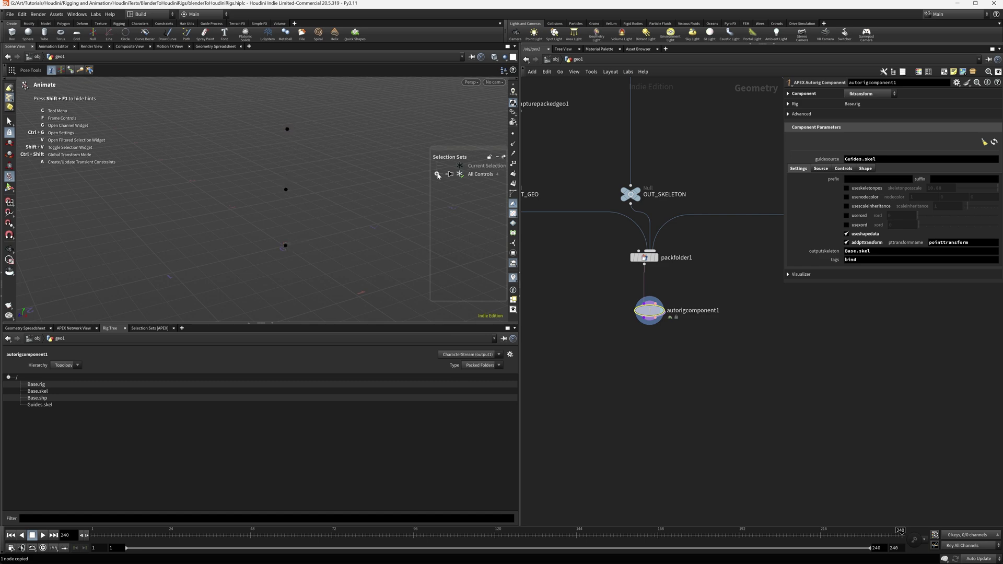
left_click(437, 174)
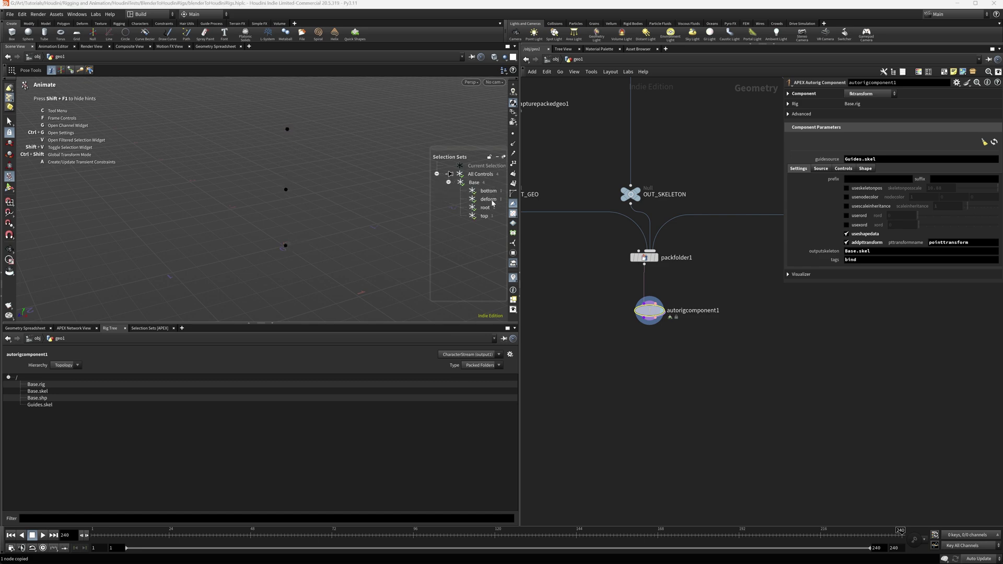
- Select the bottom, deform, root and top controls in turn to examine where each sits in the viewport
left_click(490, 200)
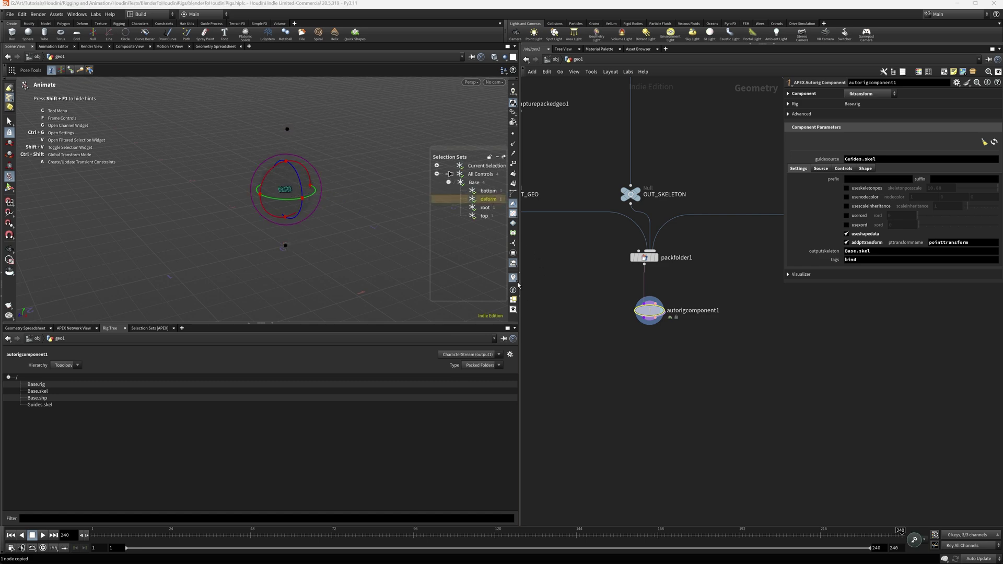
left_click(489, 192)
left_click(489, 200)
left_click(486, 208)
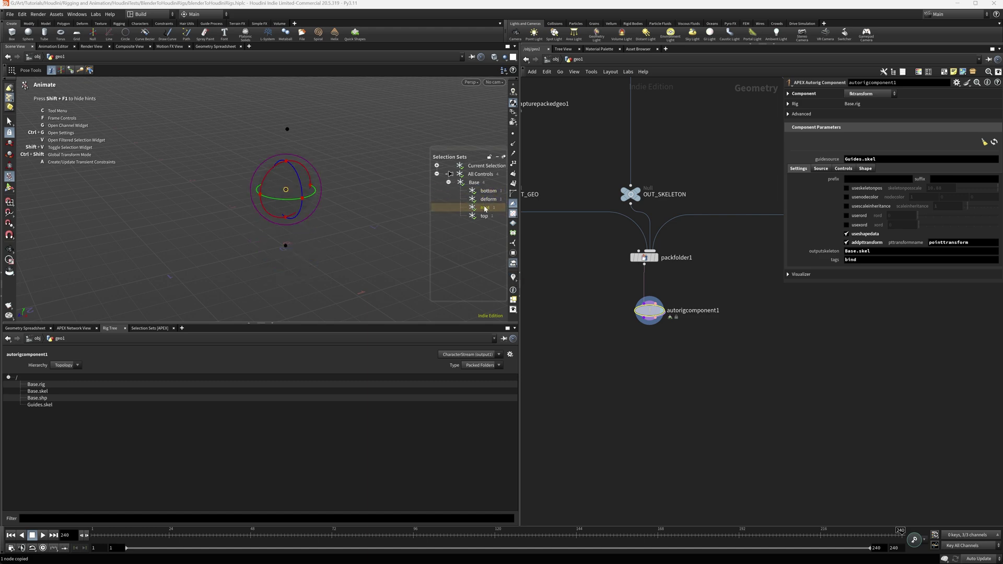
left_click(485, 216)
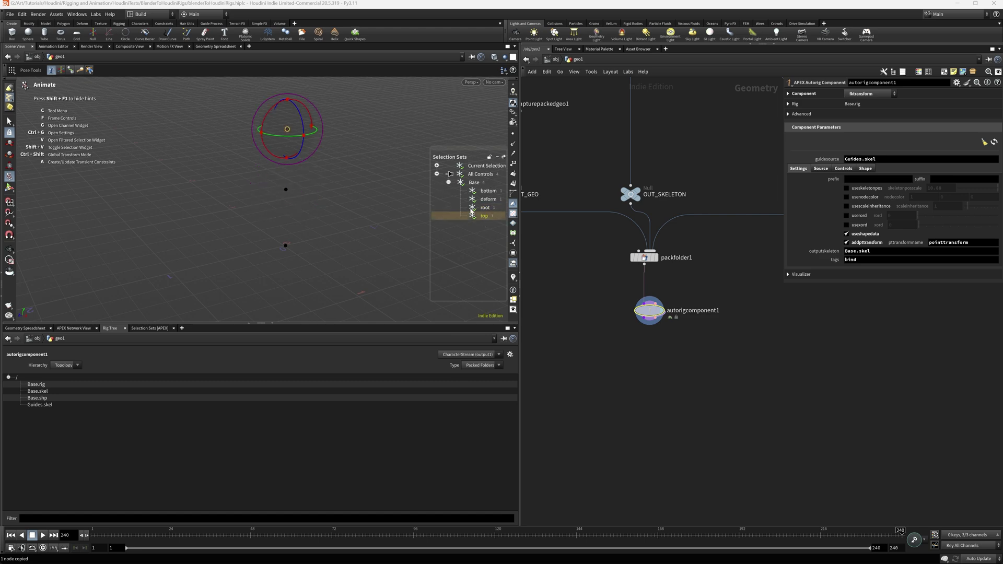
mouse_move(371, 153)
middle_mouse_down()
mouse_move(367, 162)
mouse_move(374, 157)
middle_mouse_up()
key("ctrl+z")
left_click(286, 190)
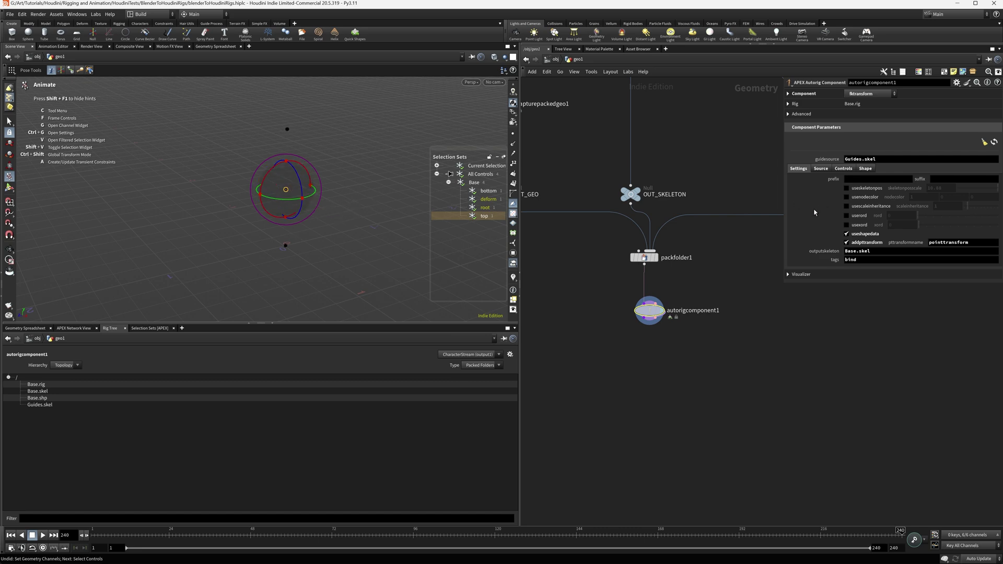
- Set the autorig component's tpromotegroup and spromotegroup control parameters to *
left_click(844, 170)
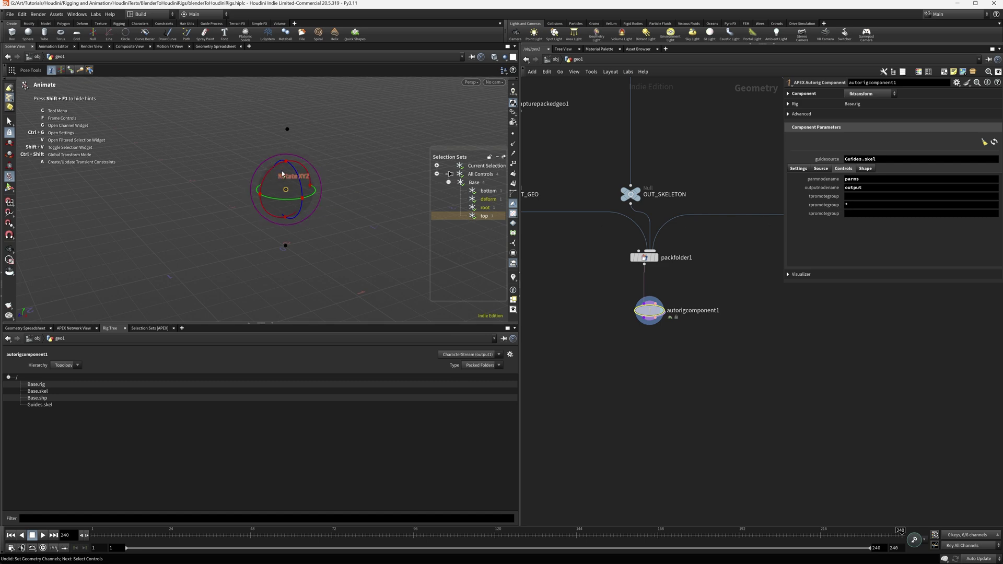
left_click(853, 197)
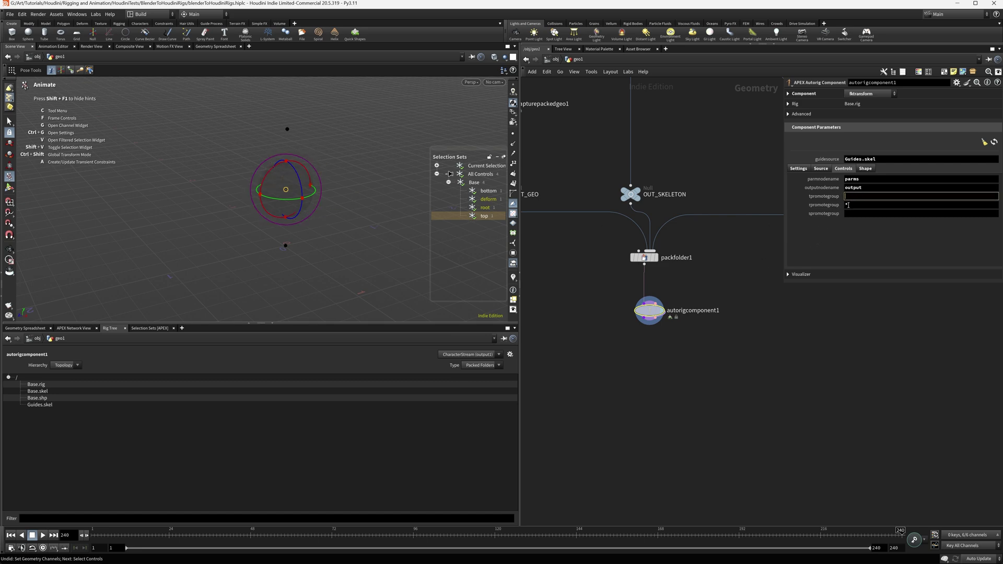
type("*")
key("Tab")
key("Tab")
type("*")
key("Return")
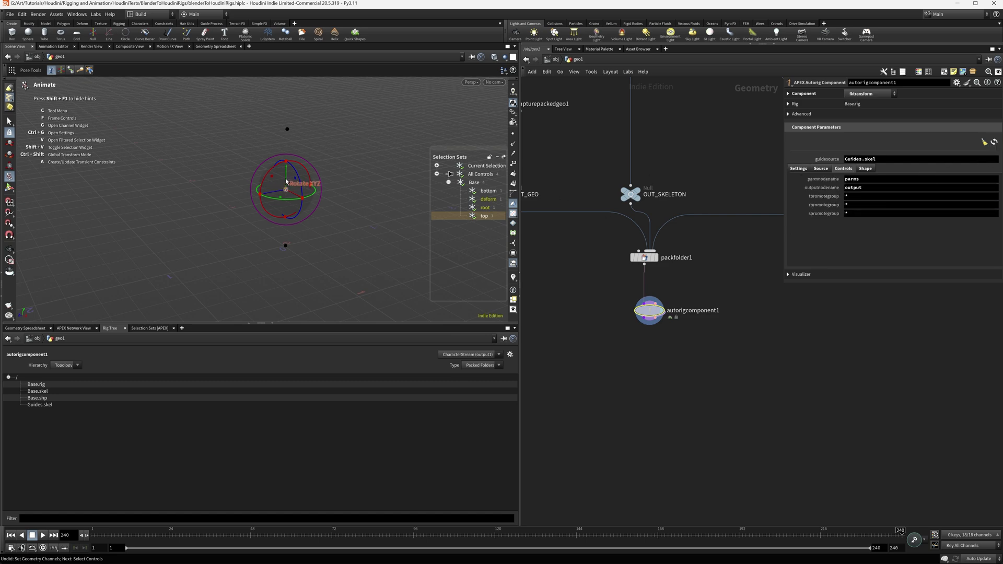
- Test-move the top, bottom and central rig controls in the viewport and reset them to their rest positions
left_click_drag(287, 180, 346, 184)
left_click(286, 128)
middle_click_drag(348, 147, 288, 147)
left_click(278, 156)
left_click_drag(307, 237, 256, 269)
middle_click_drag(358, 255, 421, 249)
left_click(364, 167)
left_click_drag(269, 197, 267, 200)
middle_click_drag(320, 196, 350, 174)
mouse_move(335, 214)
left_mouse_down()
mouse_move(376, 206)
mouse_move(329, 203)
left_mouse_up()
left_click(345, 206)
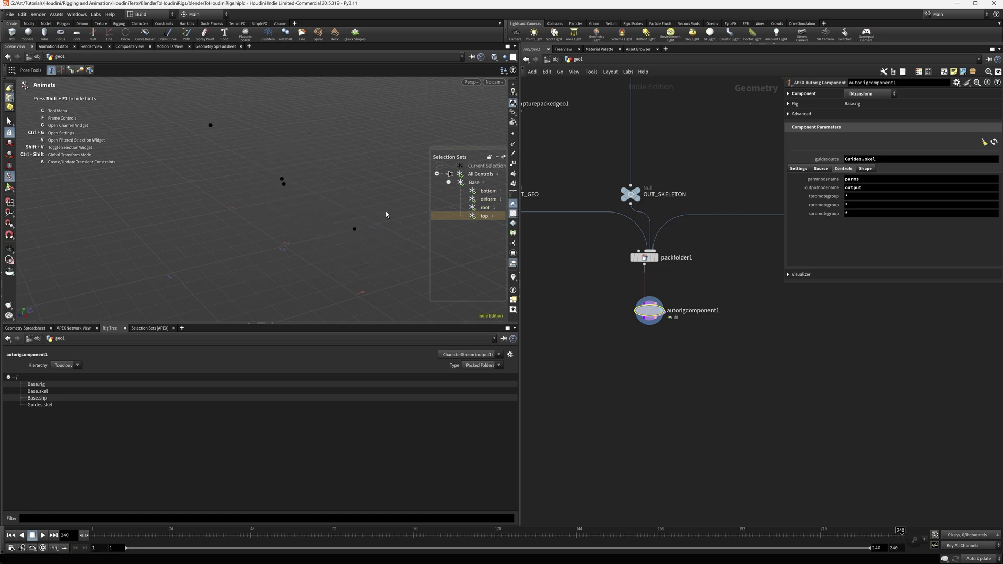
mouse_move(652, 316)
left_click(995, 142)
- Add a second APEX Autorig Component node directly below autorigcomponent1
mouse_move(654, 315)
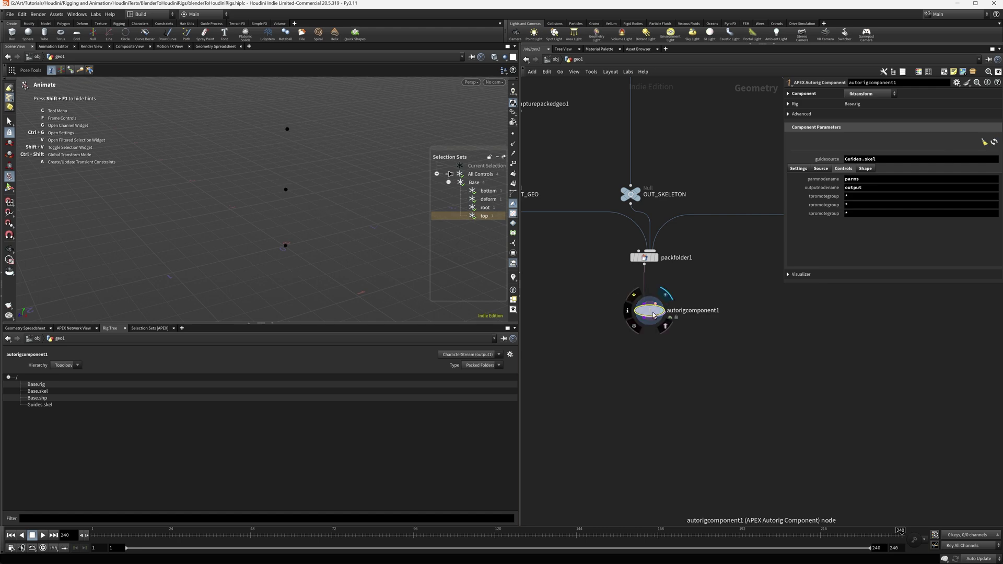
scroll(663, 322, "down", 3)
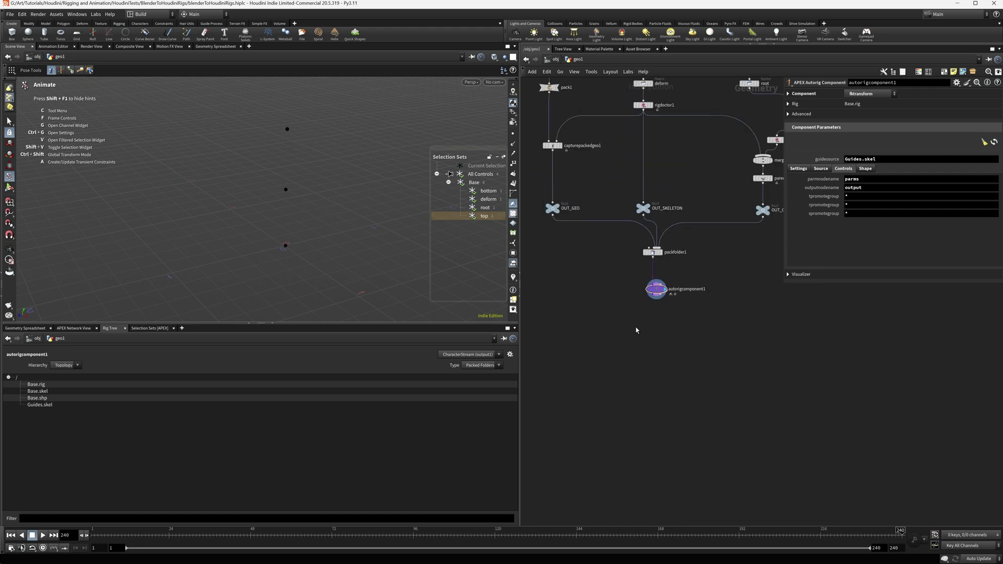
middle_click_drag(670, 325, 639, 254)
scroll(652, 303, "up", 1)
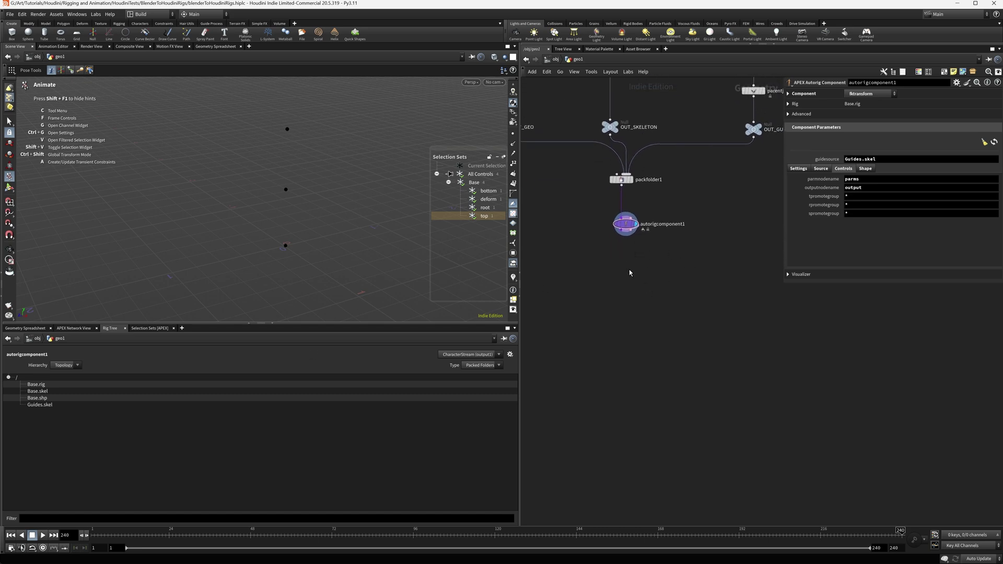
key("Tab")
type("auto")
key("Return")
left_click(628, 273)
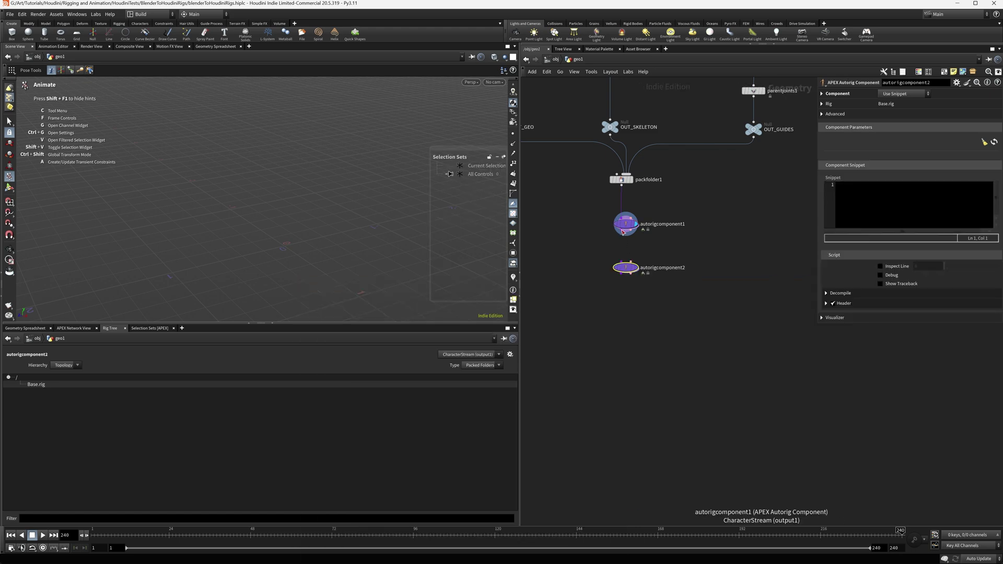
- Feed and display autorigcomponent2 from autorigcomponent1, and set its component type to bonedeform
left_click_drag(622, 230, 622, 261)
left_click(636, 269)
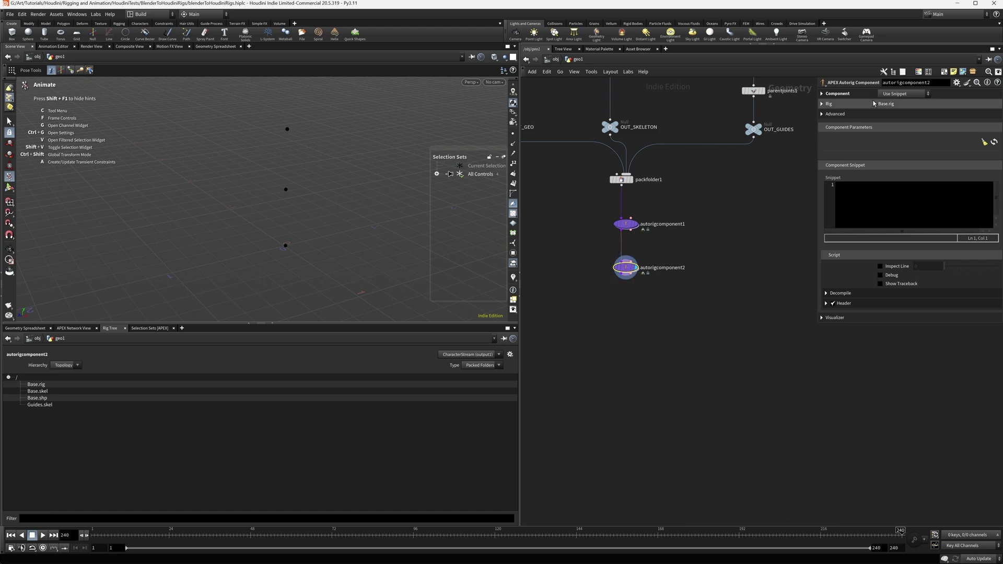
left_click(894, 94)
left_click(900, 128)
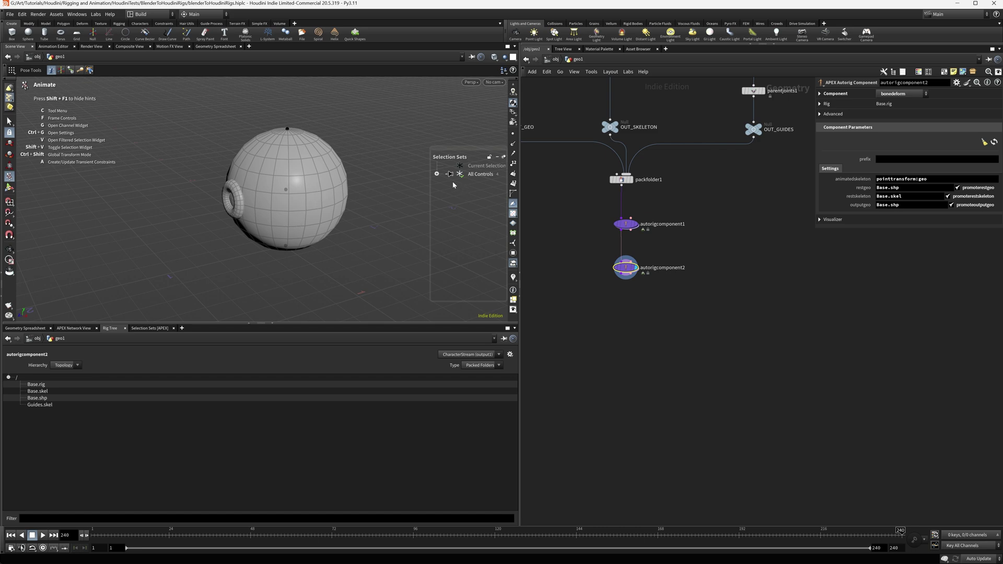
- Try moving the top and bottom controls to see how they affect the sphere
left_click(288, 128)
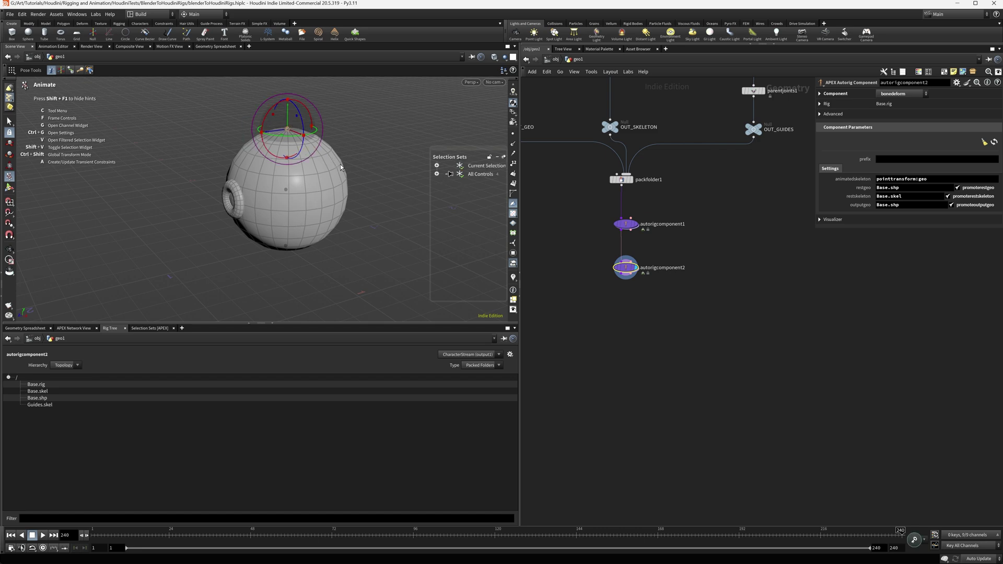
middle_click_drag(341, 164, 318, 138)
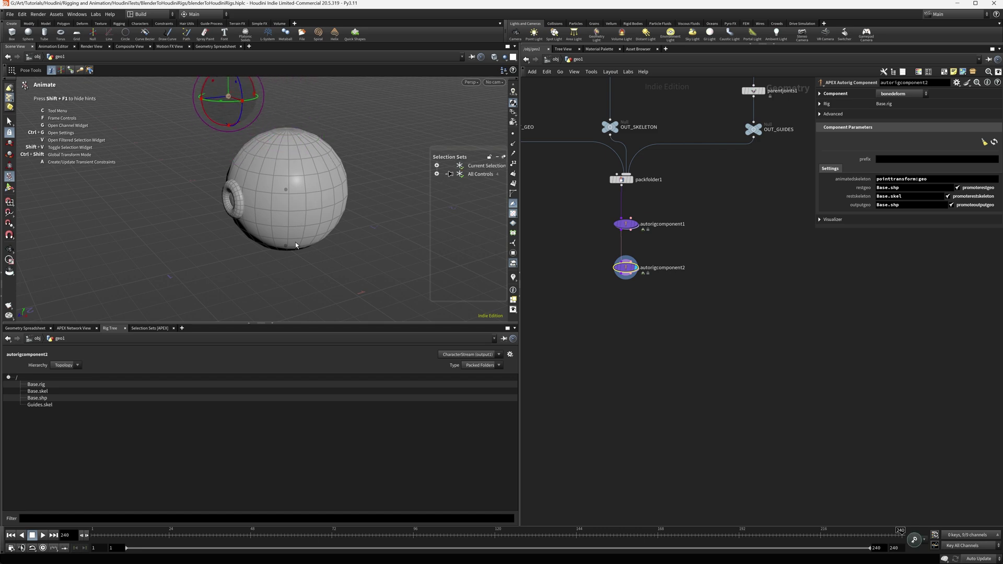
left_click_drag(304, 236, 270, 274)
middle_click_drag(351, 278, 305, 313)
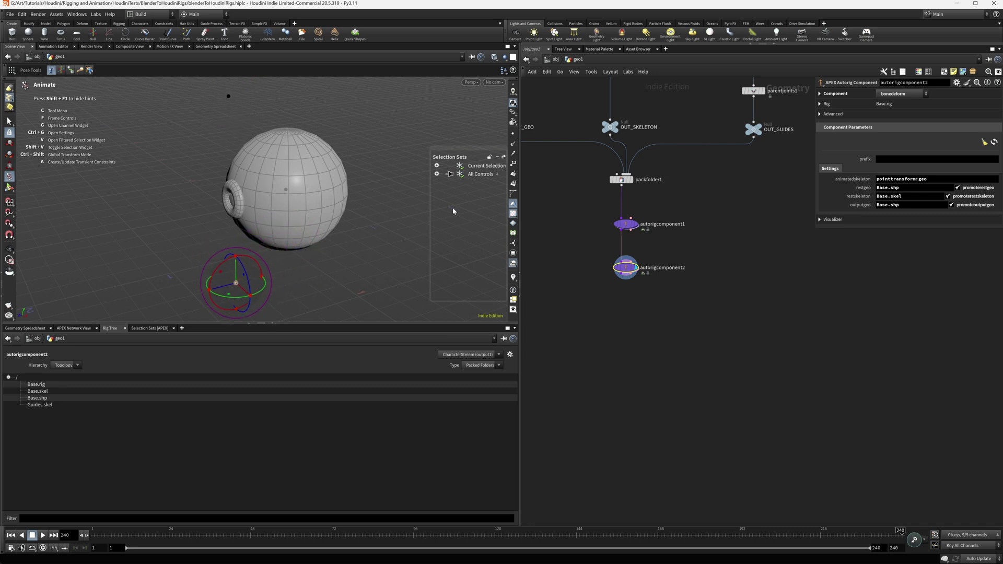
- Expand the Base controls in the selection sets and test-move the root and deform controls on the sphere
left_click(437, 174)
left_click(449, 183)
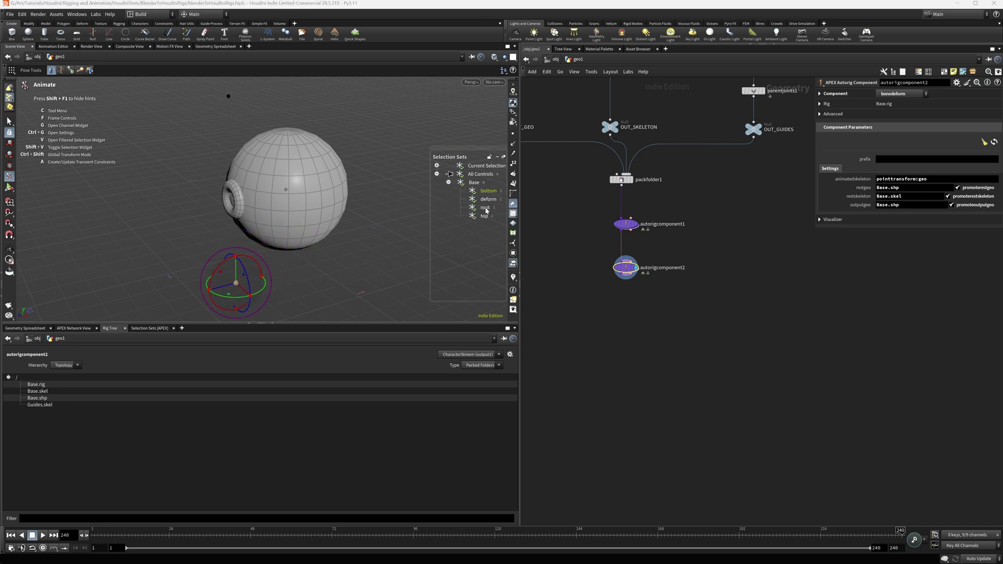
left_click(485, 208)
left_click(491, 199)
middle_click_drag(374, 231, 336, 224)
left_click(483, 210)
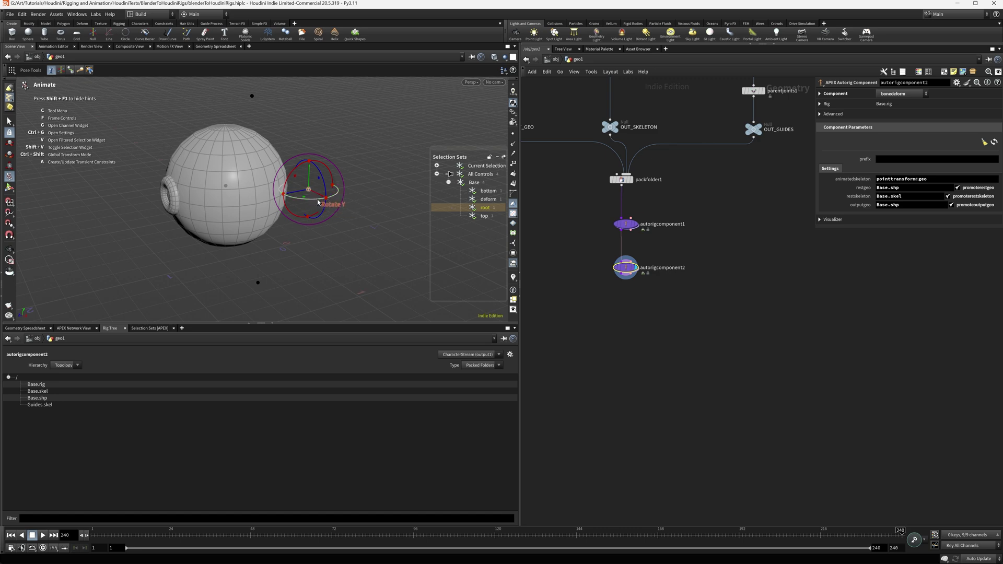
left_click(490, 202)
middle_click_drag(324, 241, 306, 184)
mouse_move(365, 237)
middle_mouse_down()
mouse_move(347, 224)
mouse_move(357, 228)
middle_mouse_up()
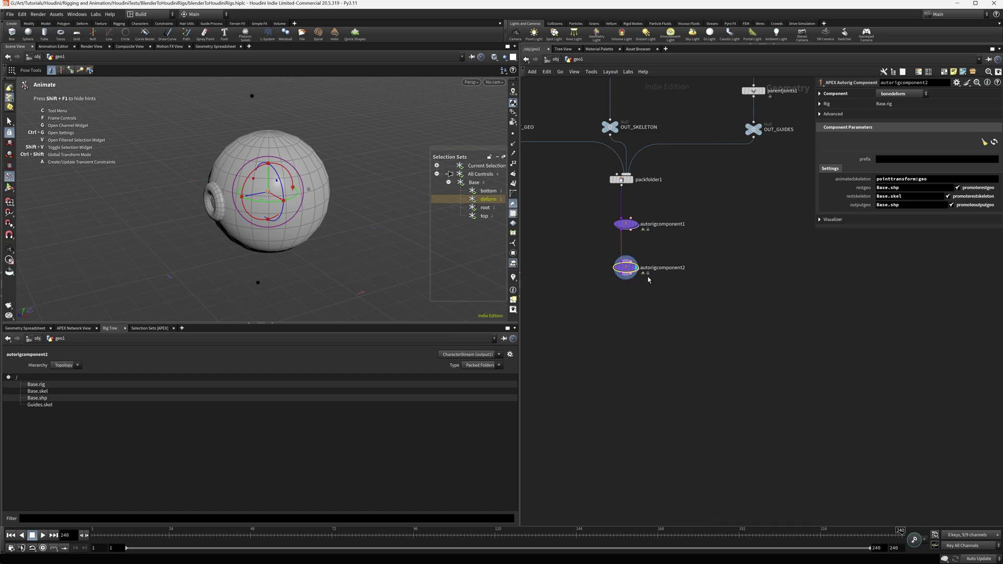
mouse_move(397, 246)
middle_mouse_down()
mouse_move(356, 256)
mouse_move(346, 207)
mouse_move(401, 239)
middle_mouse_up()
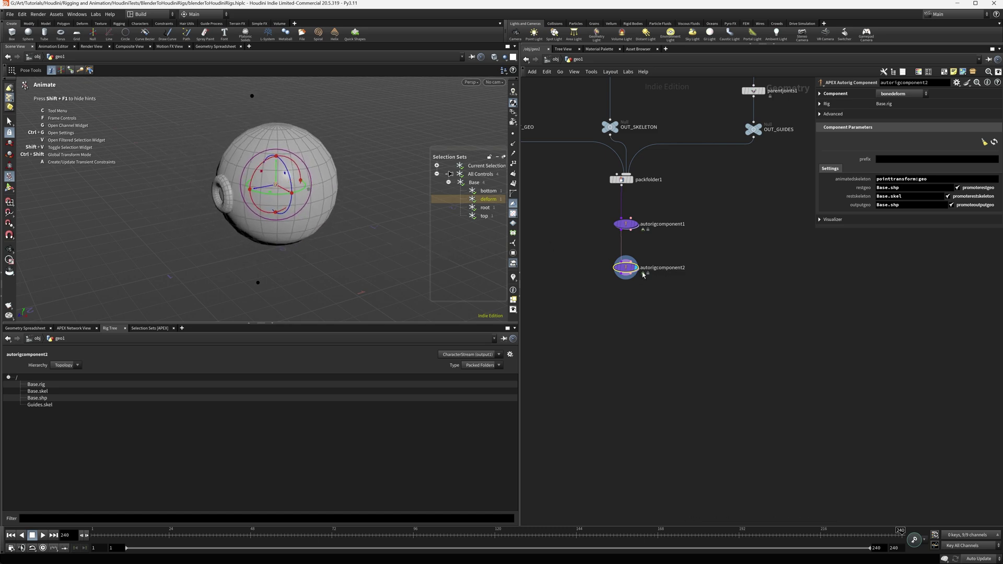
- Rename autorigcomponent1 as FK and autorigcomponent2 as boneDeform
mouse_move(641, 273)
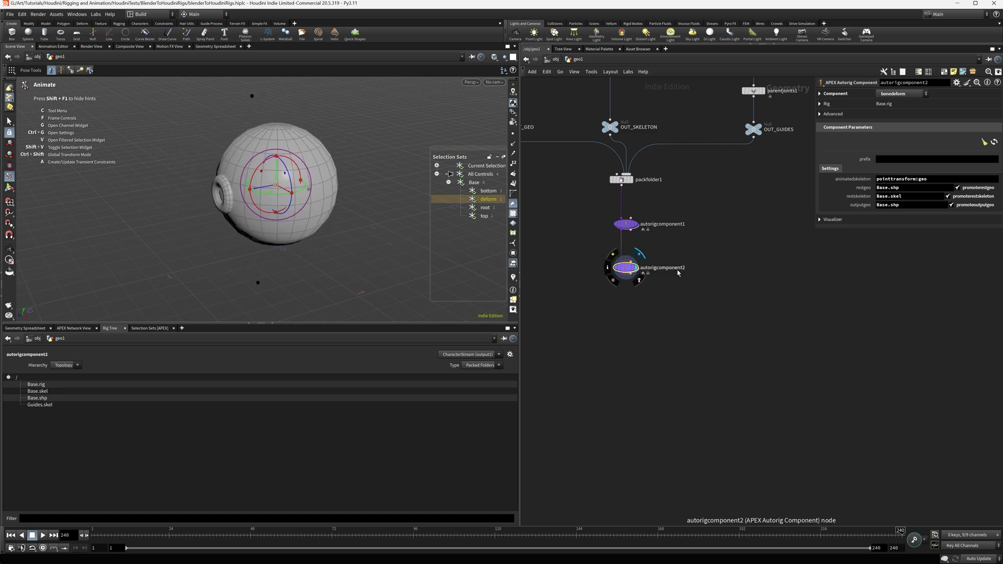
double_click(662, 224)
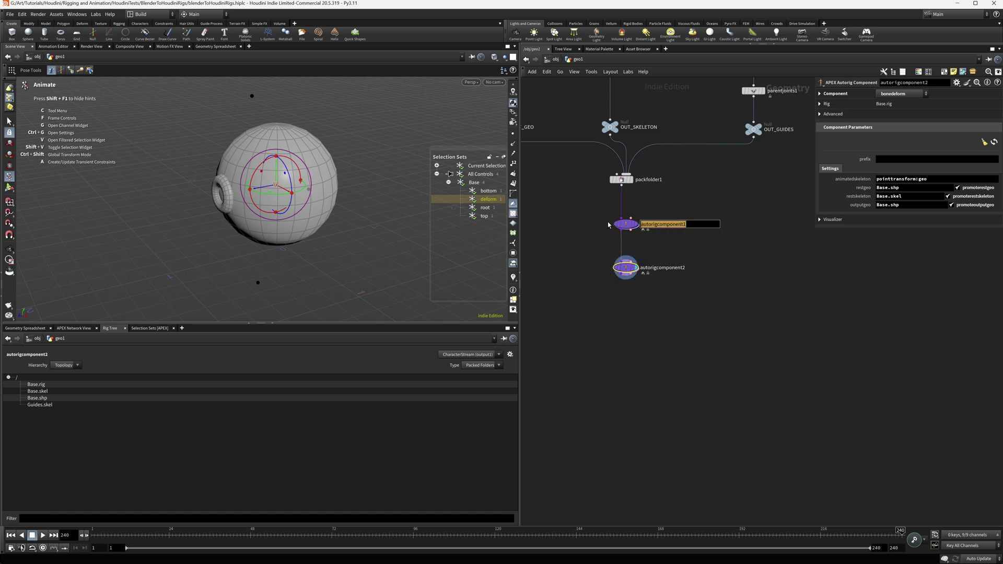
type("FK")
key("Return")
double_click(684, 268)
type("bonde")
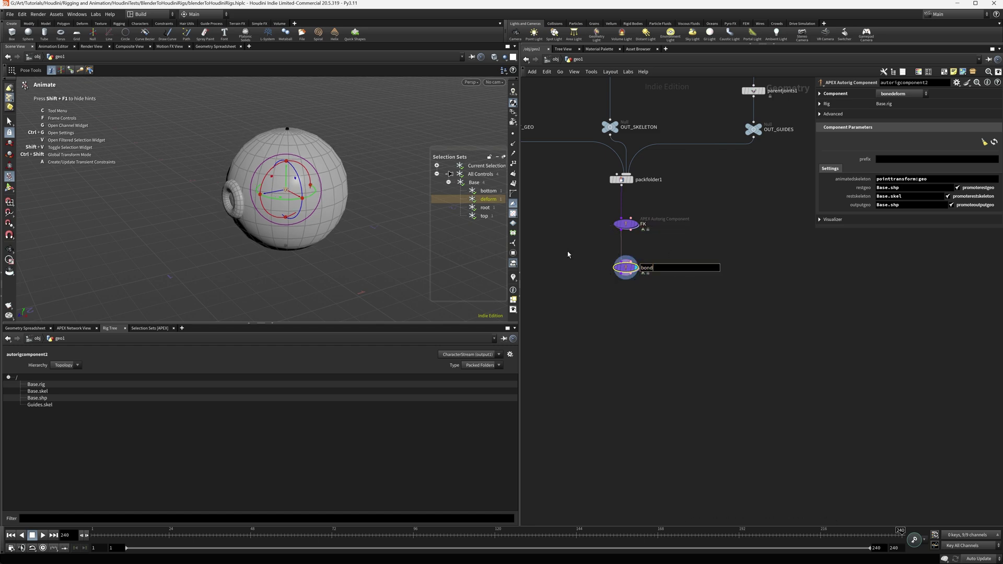
type("eform")
key("Return")
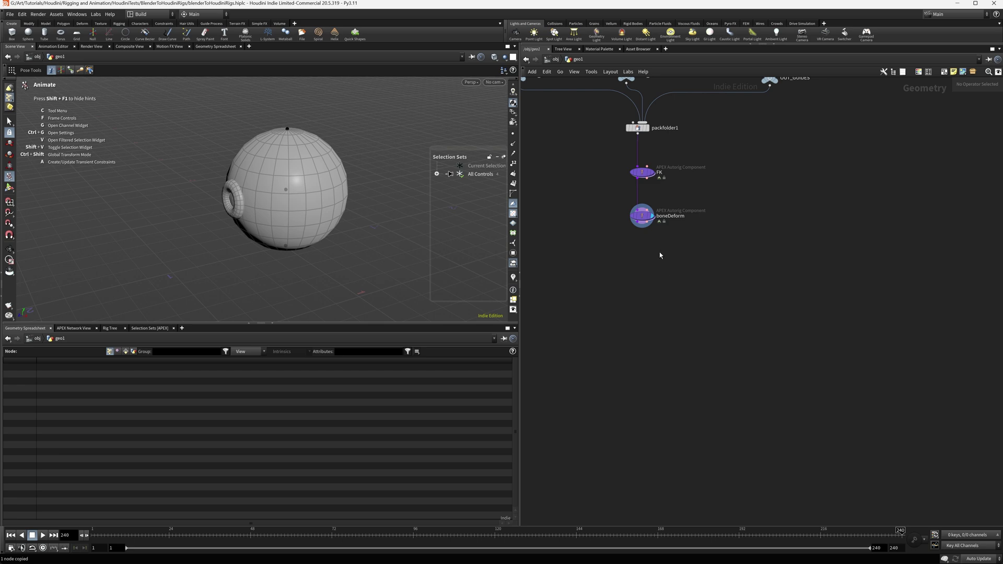
- Add another APEX Autorig Component below boneDeform and feed it from that node
key("Tab")
type("auto")
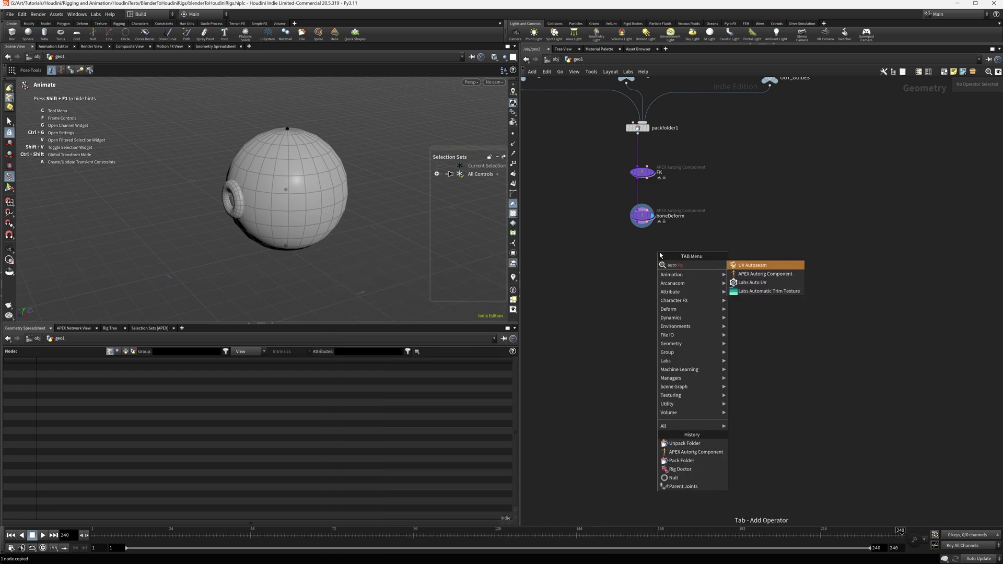
key("Down")
key("Return")
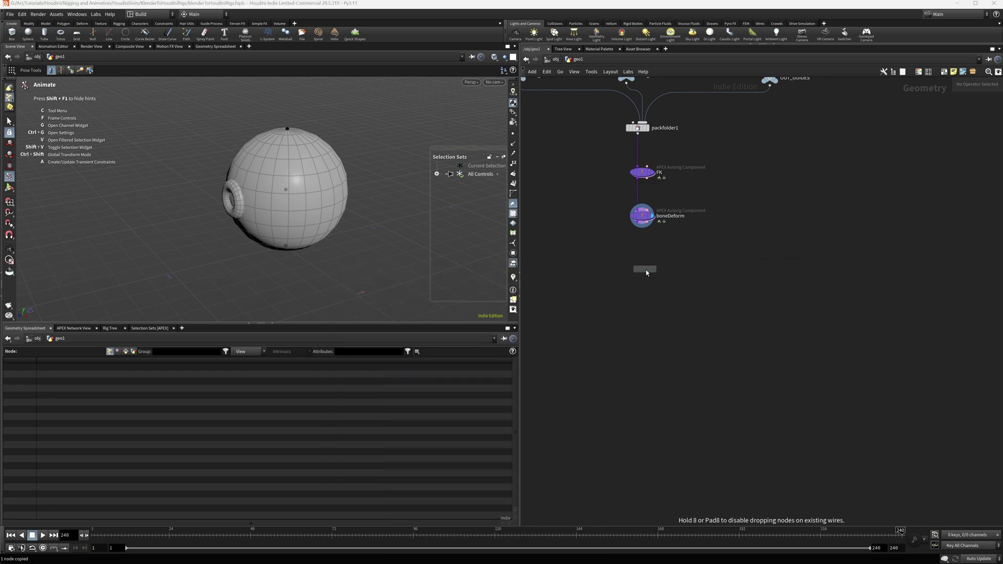
left_click(642, 268)
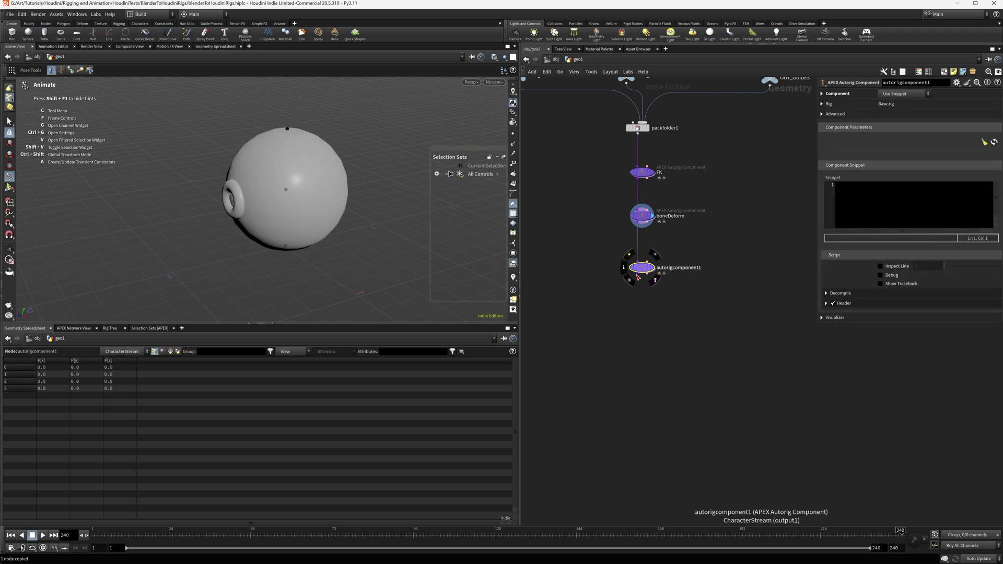
- Add an Unpack Folder node fed by the new autorig component, and widen the spreadsheet's callback column
left_click(641, 277)
left_click(680, 302)
type("unpa")
key("Down")
key("Return")
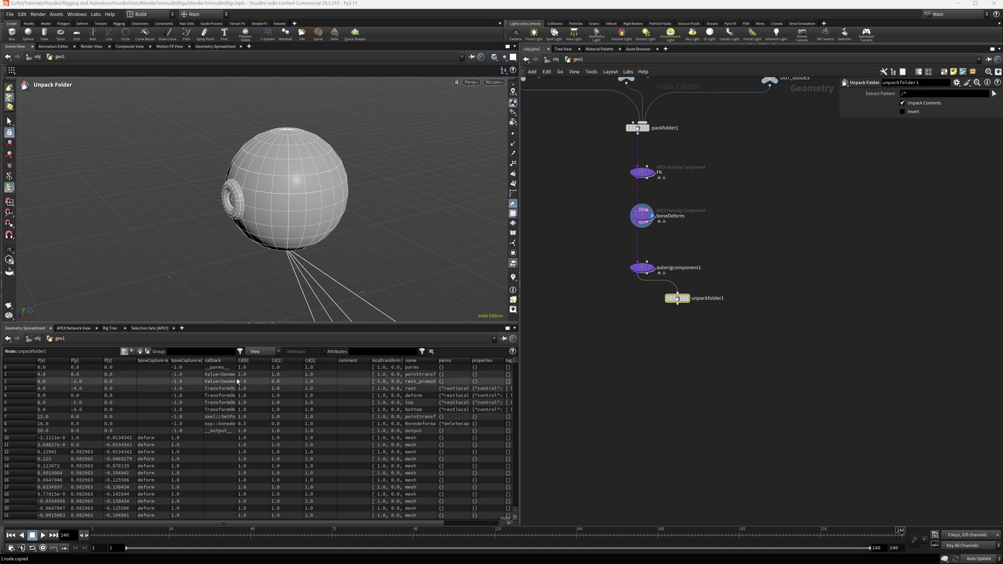
left_click_drag(236, 361, 269, 361)
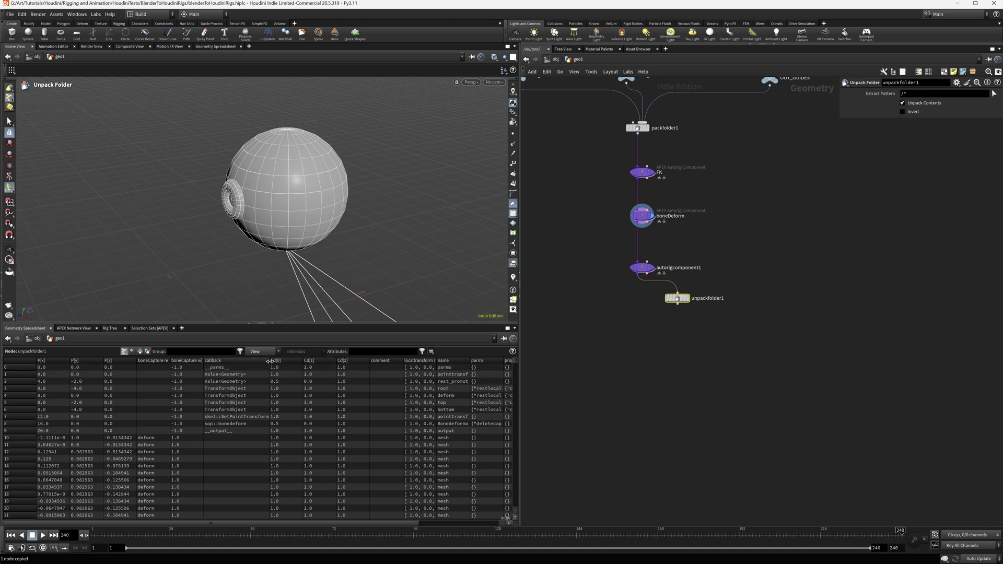
- Display unpackfolder1 and set its extract pattern to /*.rig
left_click(688, 300)
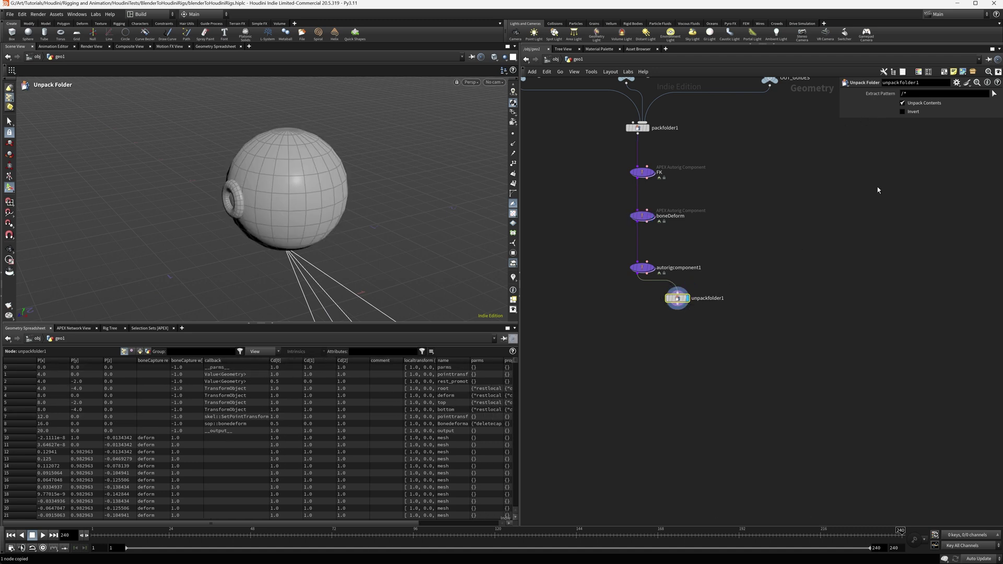
left_click(911, 94)
key("Return")
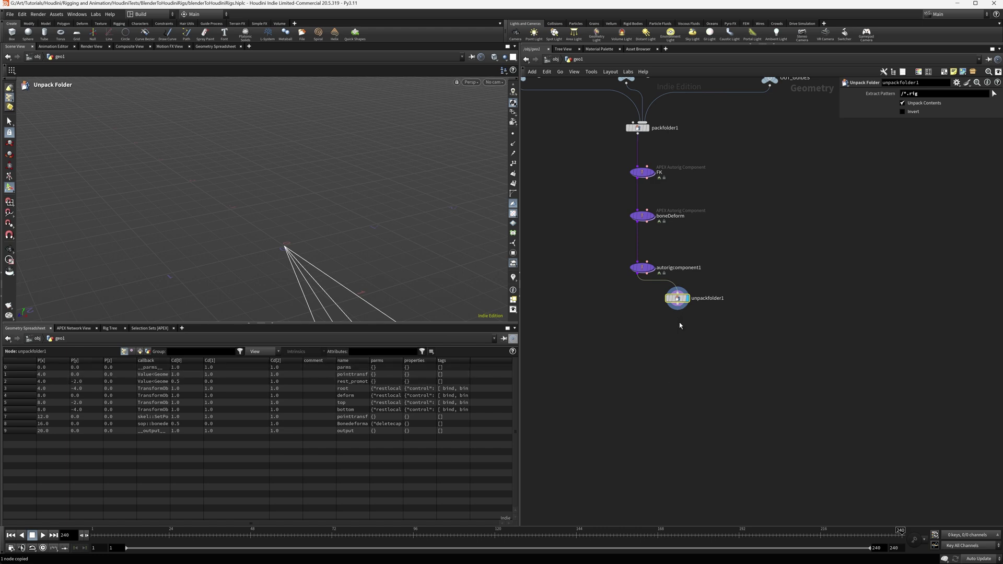
- Add an APEX Layout Graph node below unpackfolder1 and feed it from that node
key("Tab")
type("layout")
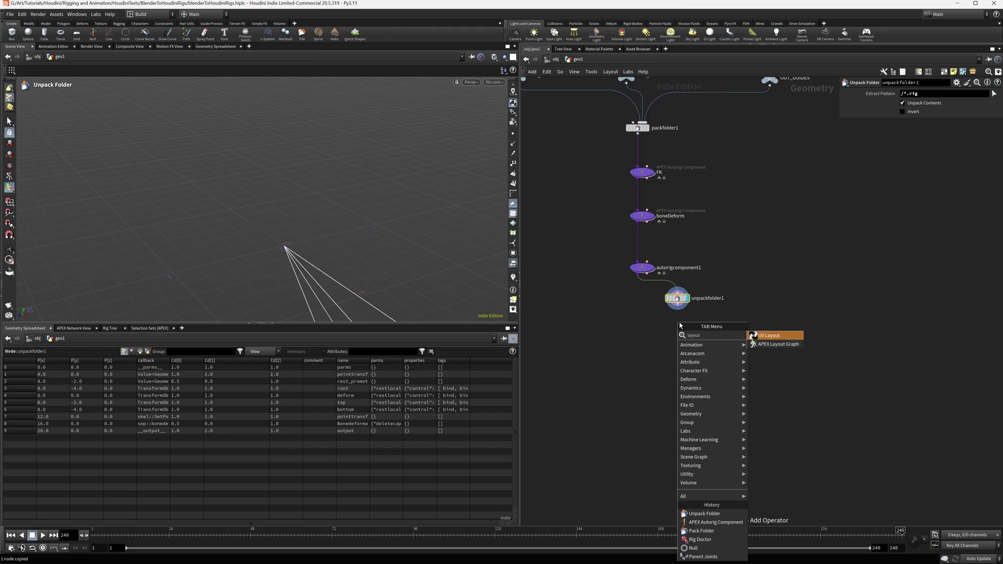
key("Down")
key("Return")
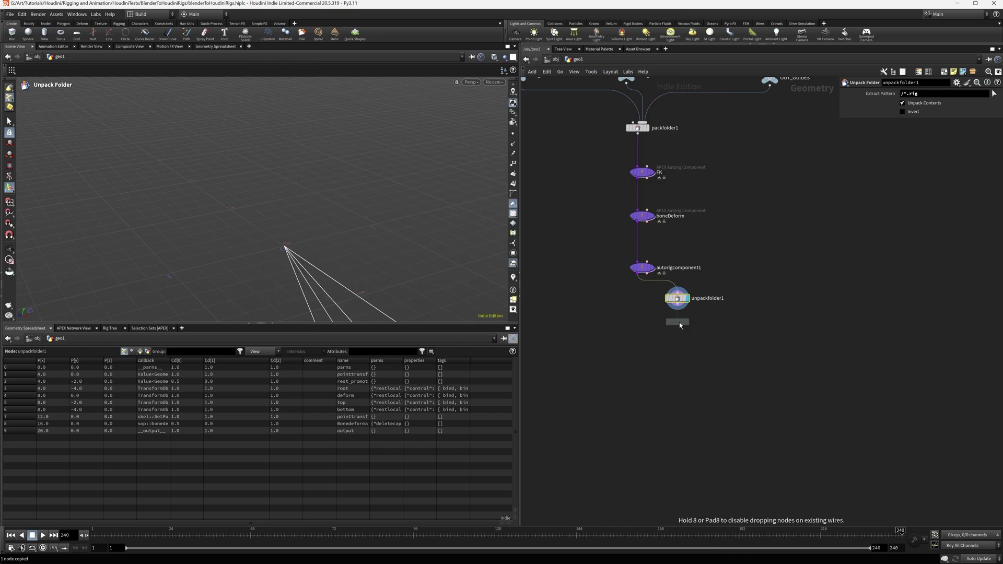
left_click(678, 327)
left_click_drag(681, 305, 678, 321)
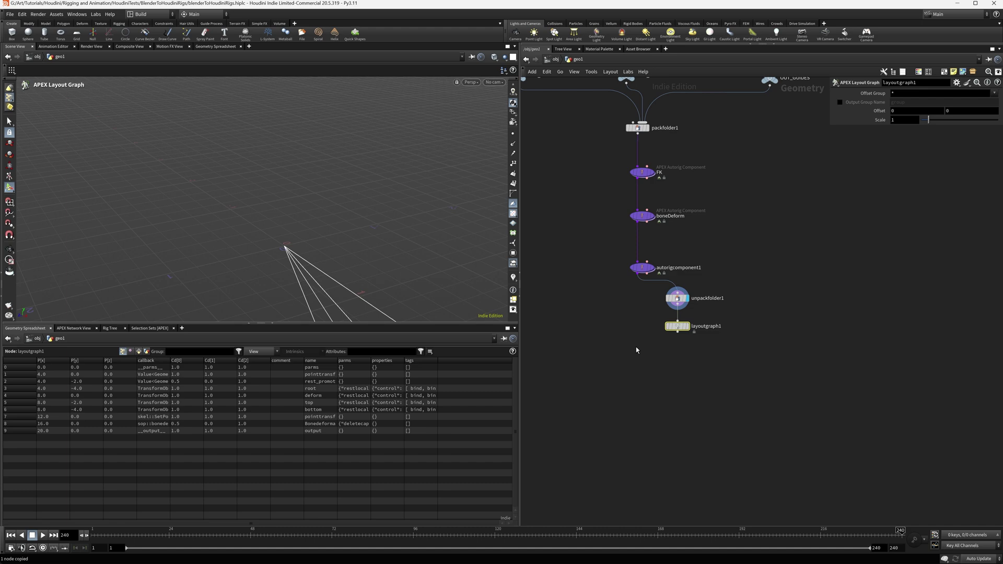
- Add a Pack Folder node below layoutgraph1, feed it from autorigcomponent1 and layoutgraph1, and display it
key("Tab")
type("pack")
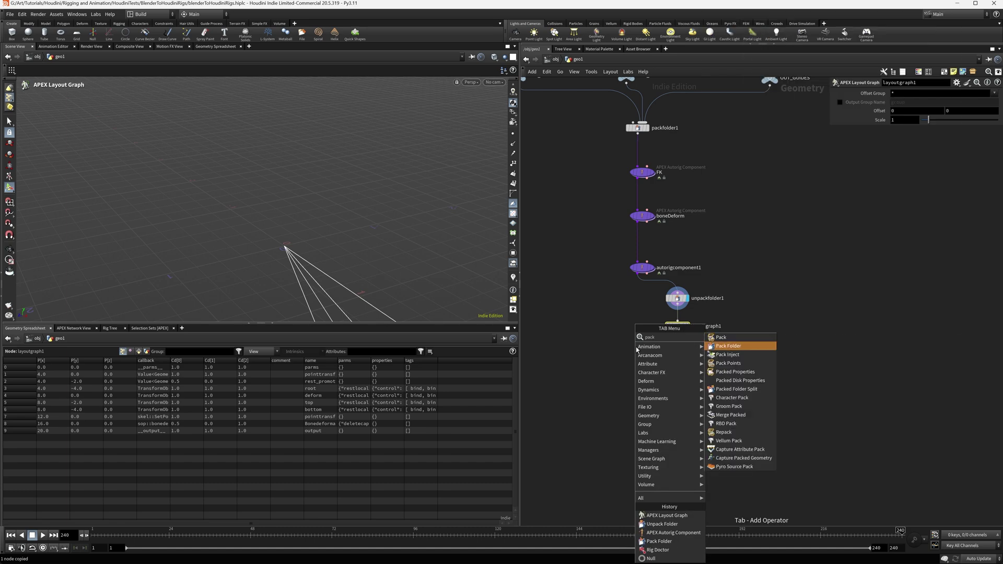
key("Return")
left_click(646, 350)
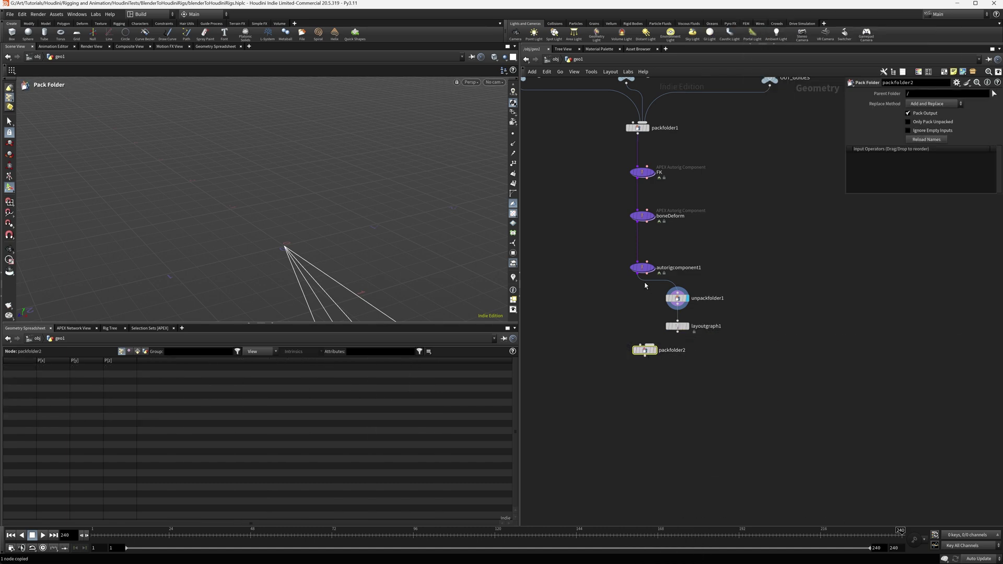
left_click_drag(642, 274, 647, 346)
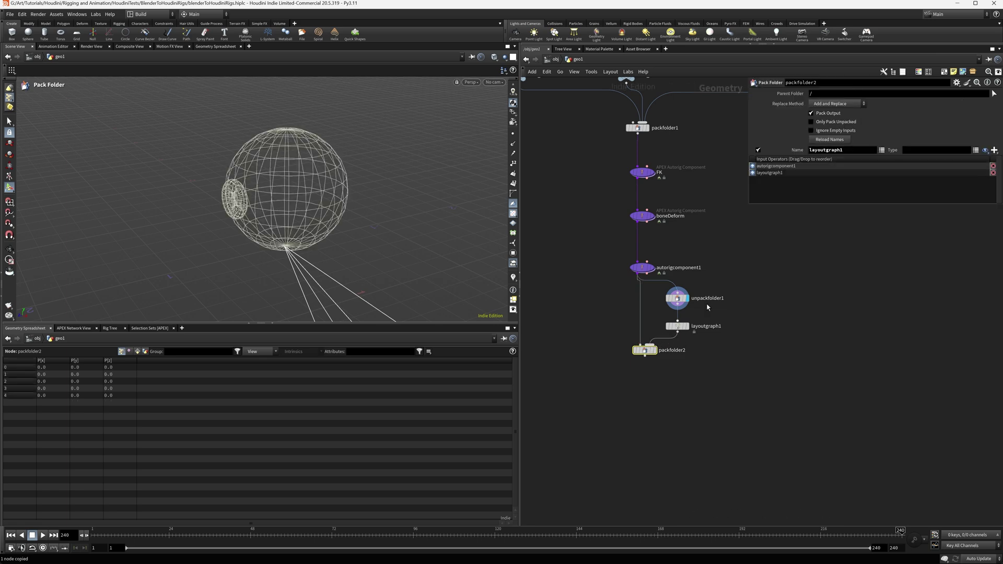
left_click(654, 350)
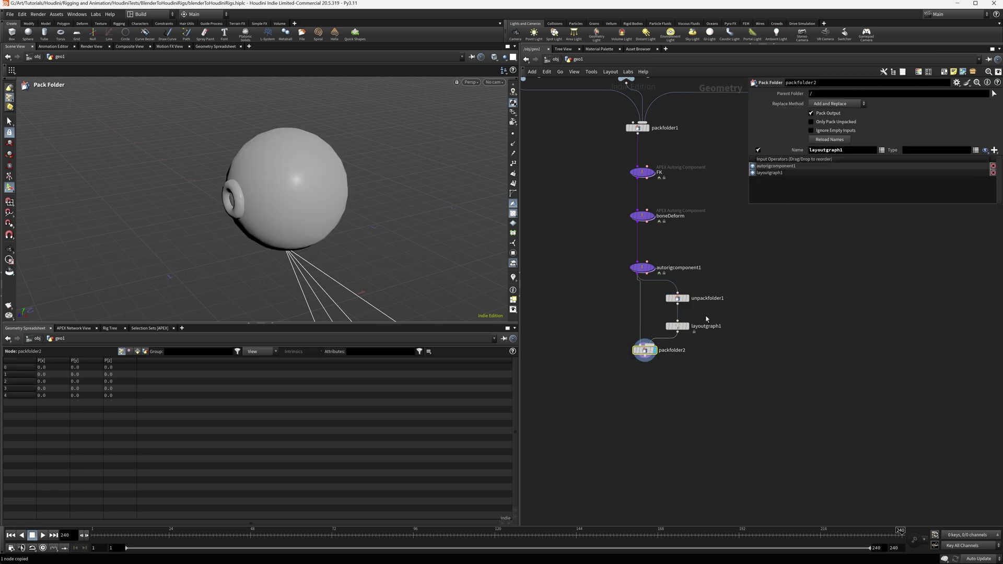
- Set packfolder2's layoutgraph1 entry to name Base and type rig, and view the packed folders in the rig tree
left_click_drag(847, 151, 785, 150)
type("BAse")
key("Tab")
type("Z")
key("shift+Tab")
type("B")
key("Tab")
type("rig")
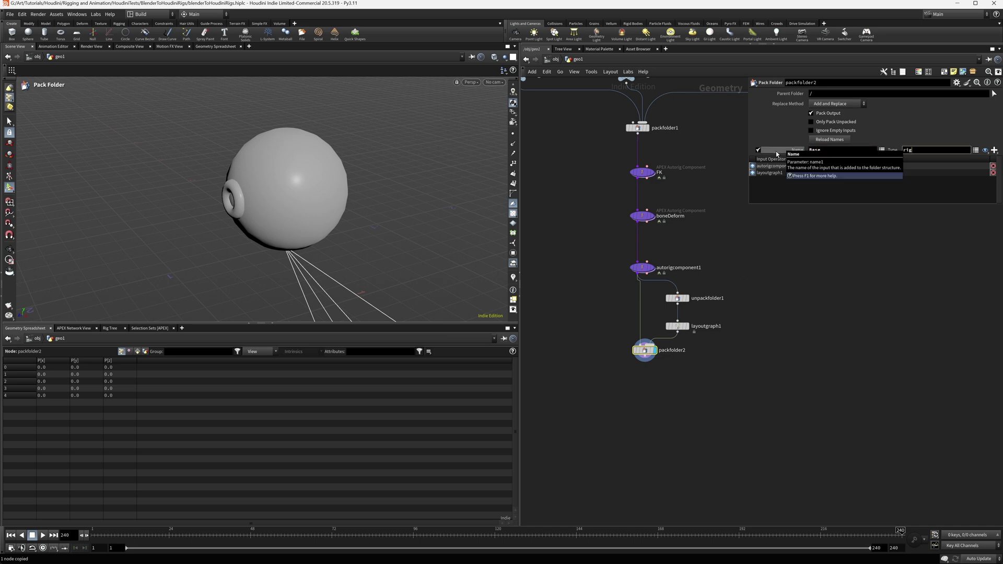
type("g")
key("Return")
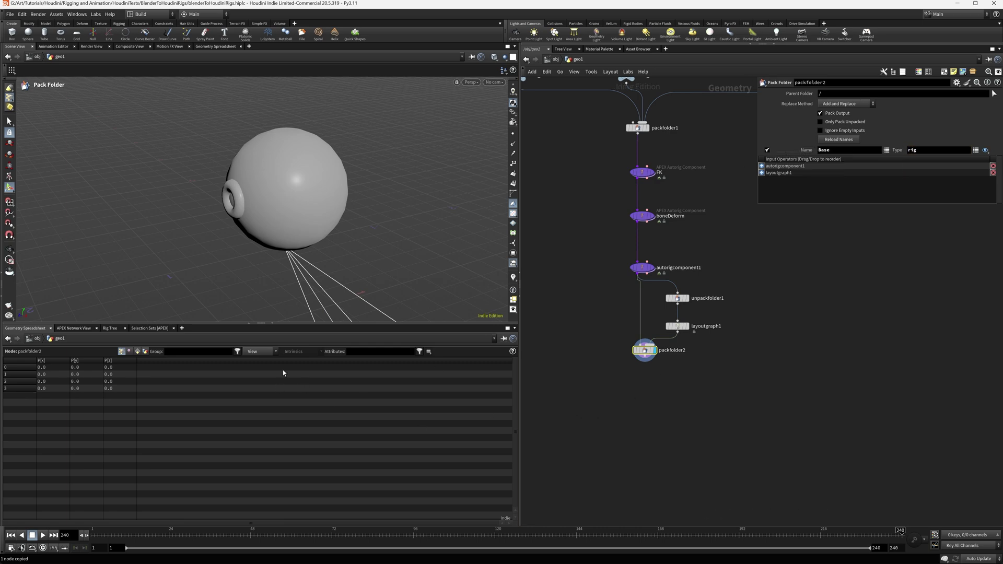
left_click(110, 328)
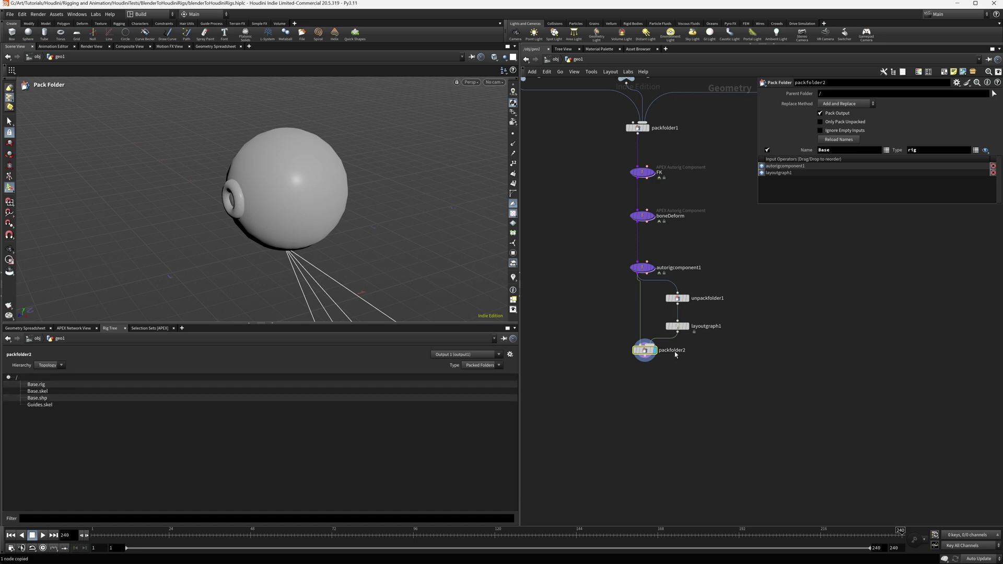
- Try a different name for packfolder2's rig entry while viewing the rig tree, and restore the name Base
left_click_drag(834, 150, 802, 148)
type("Cameron")
key("Return")
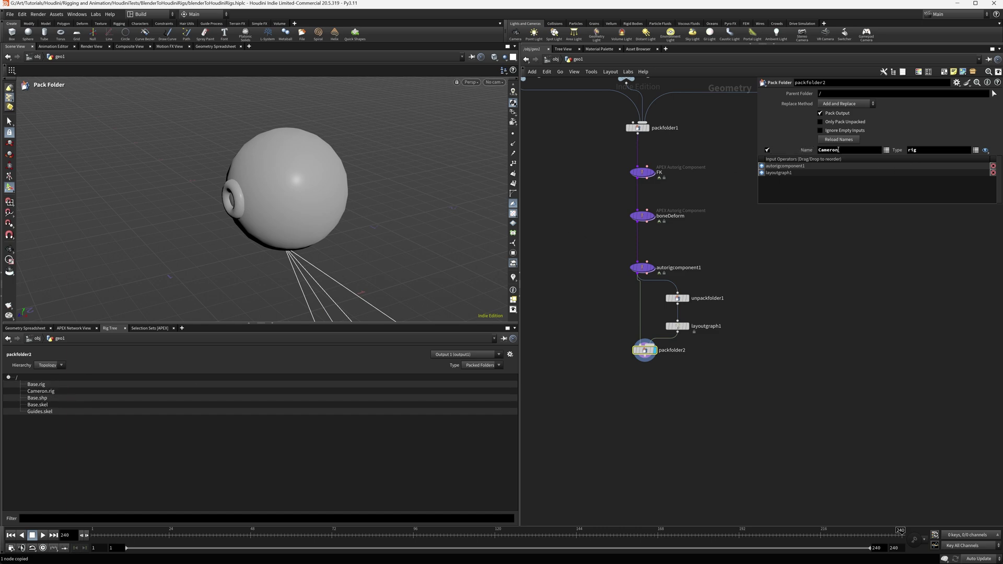
left_click_drag(841, 151, 783, 148)
type("Base")
key("Return")
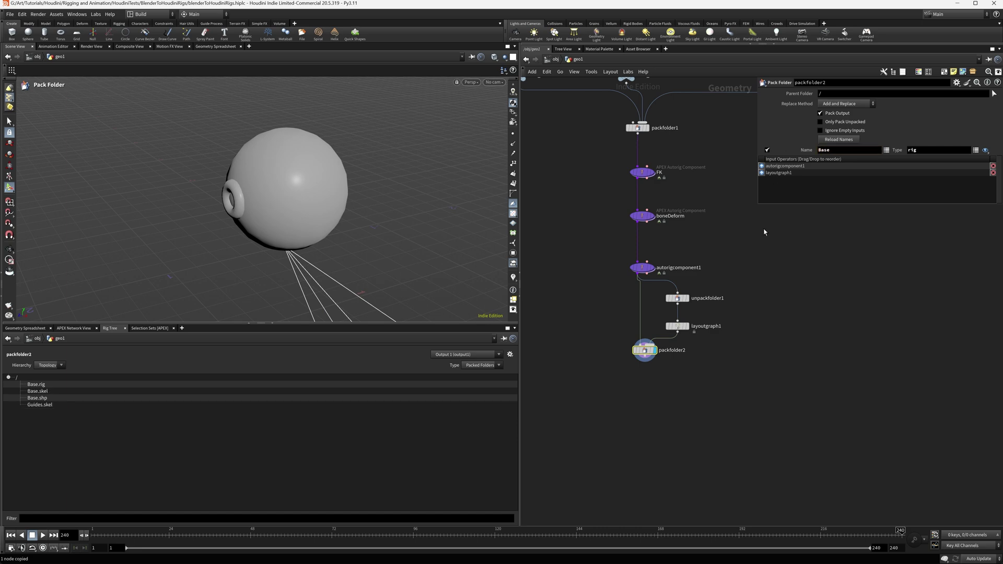
- Add an APEX Scene Animate node fed by packfolder2, display it, and enter the Animate state
mouse_move(645, 356)
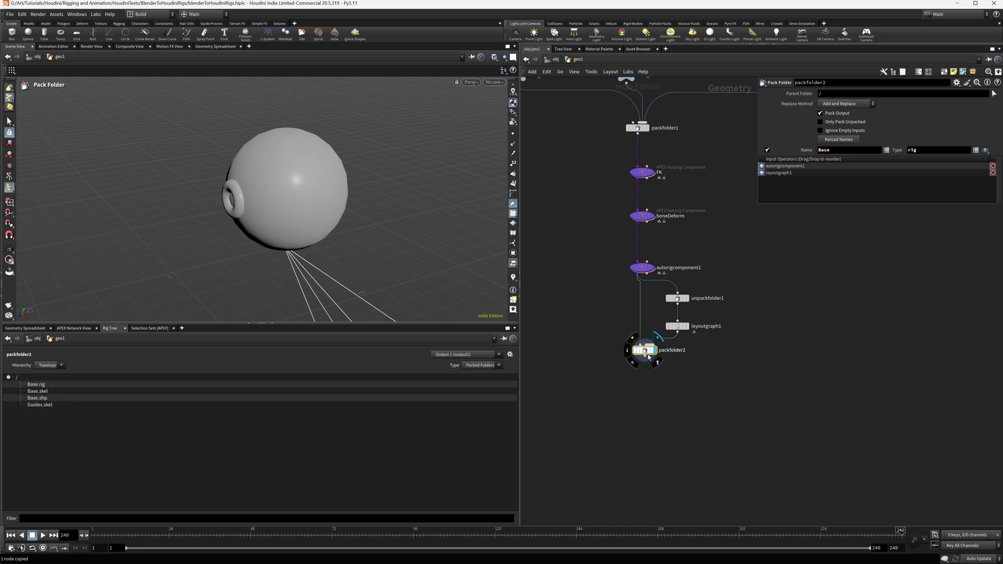
key("Tab")
type("an")
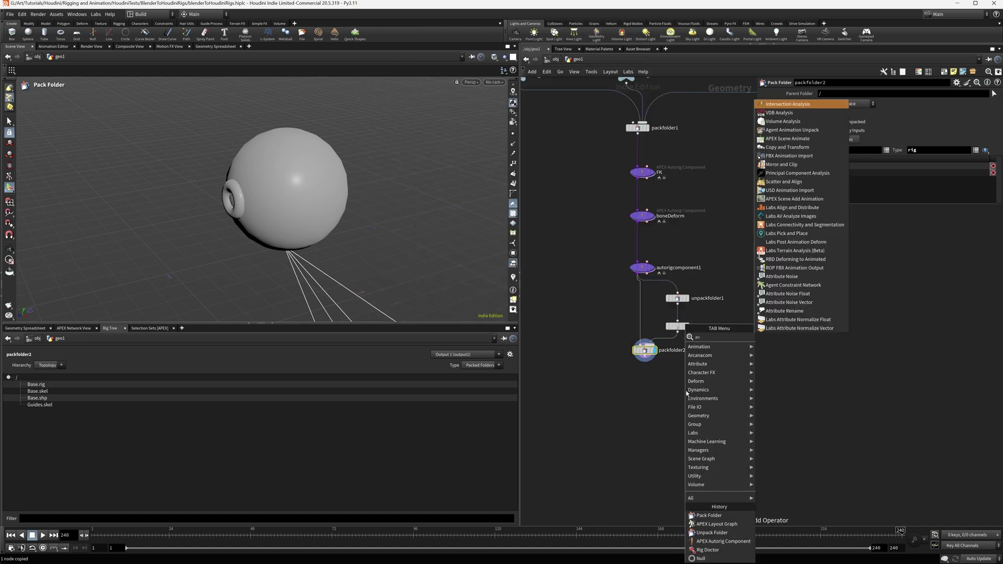
key("Escape")
key("Escape")
key("Tab")
mouse_move(701, 391)
left_click(782, 357)
left_click(646, 386)
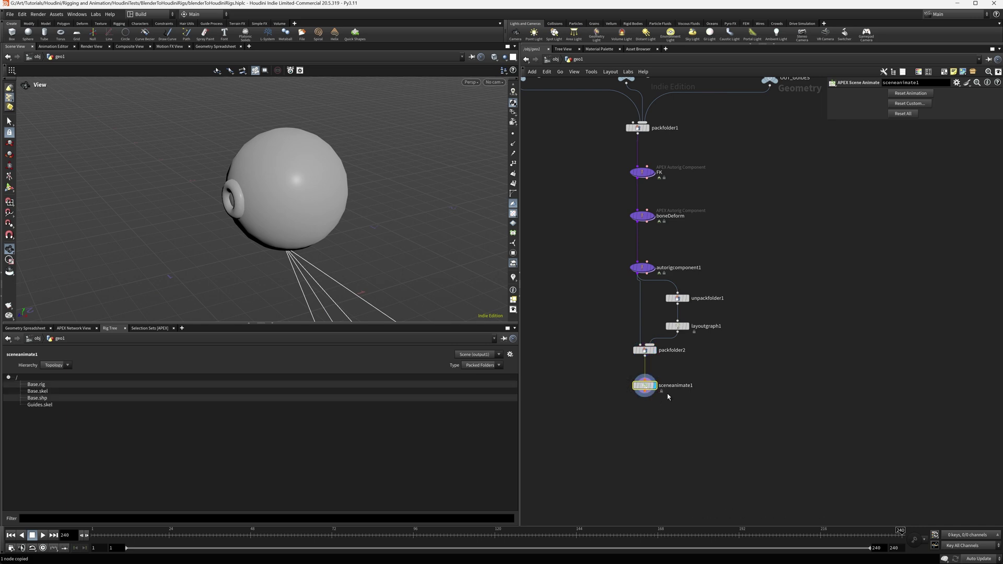
left_click(9, 178)
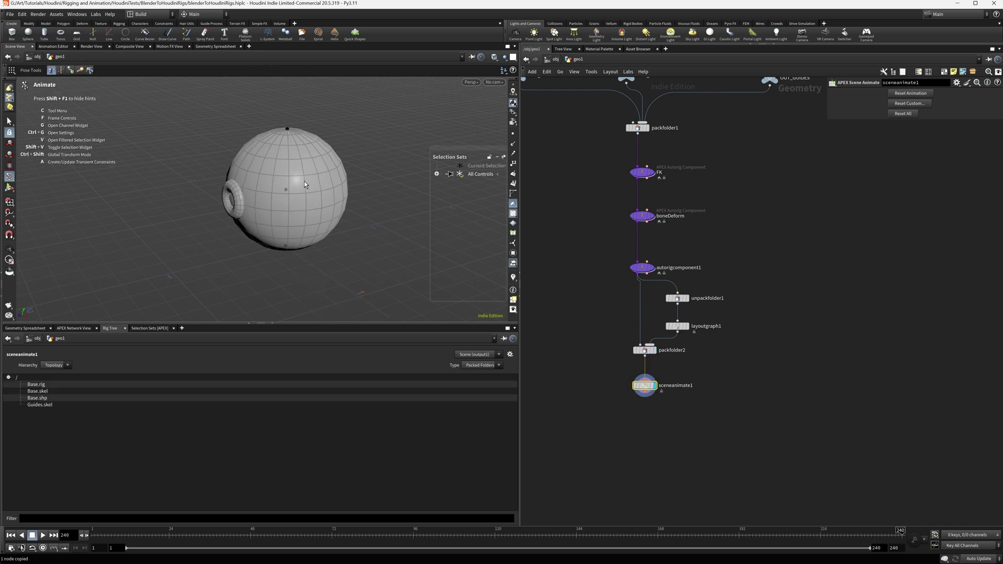
- Test-pose the sphere's centre and top controls in the viewport, and reset everything on the Scene Animate node
left_click(286, 189)
middle_click_drag(315, 235, 356, 226)
left_click_drag(356, 230, 366, 257)
left_click_drag(298, 126, 380, 188)
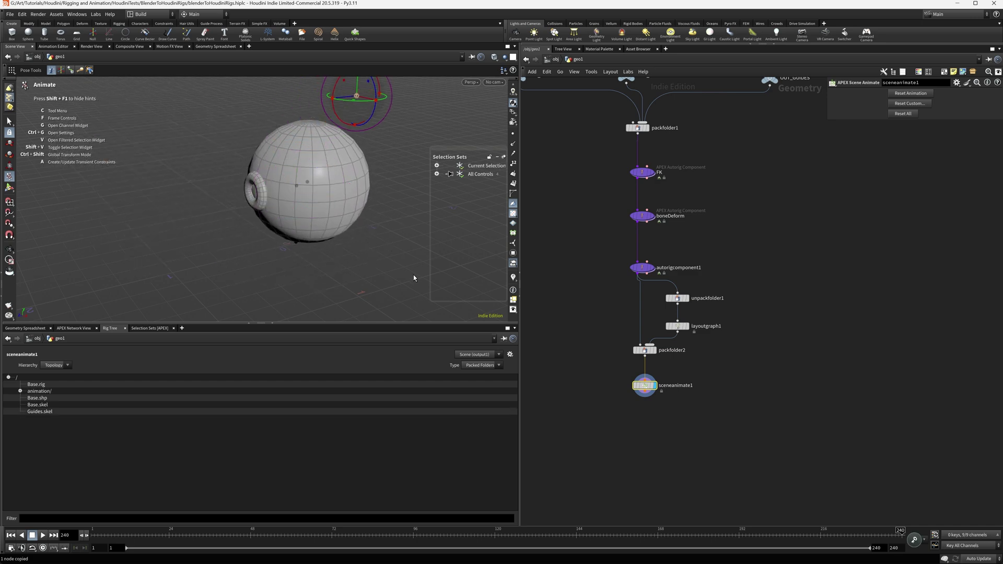
left_click(911, 115)
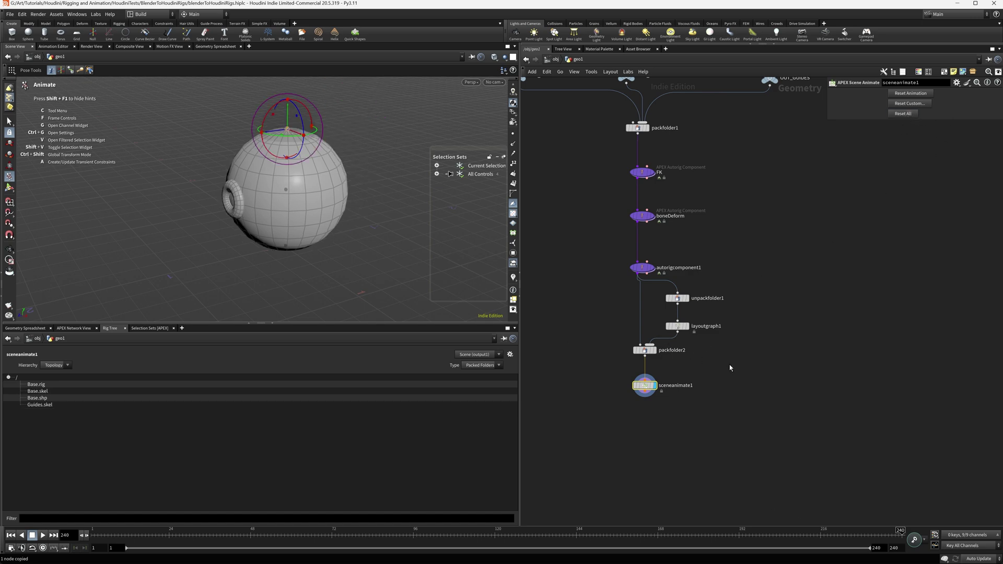